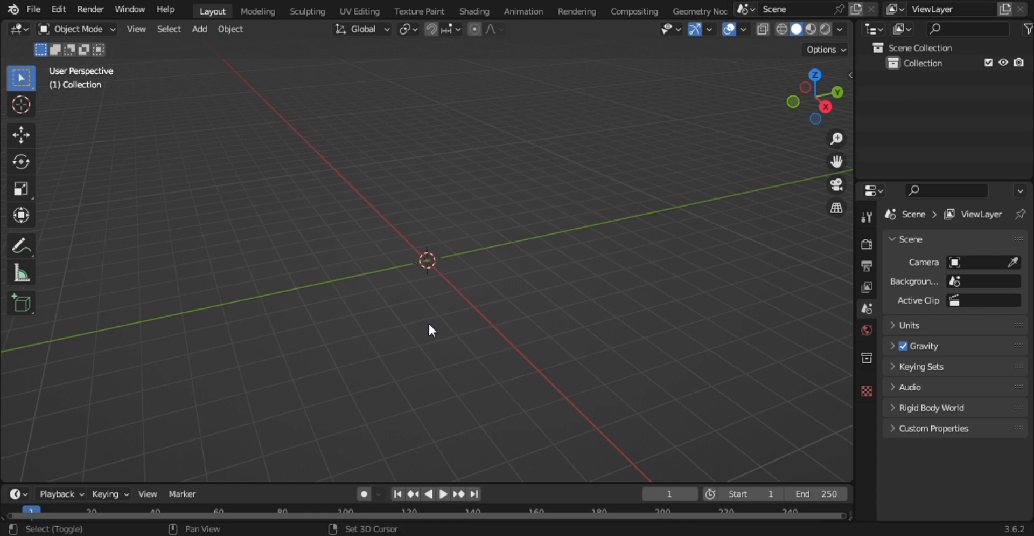
- Add a plane mesh at the origin of the empty scene
key(shift+a)
mouse_move(404, 53)
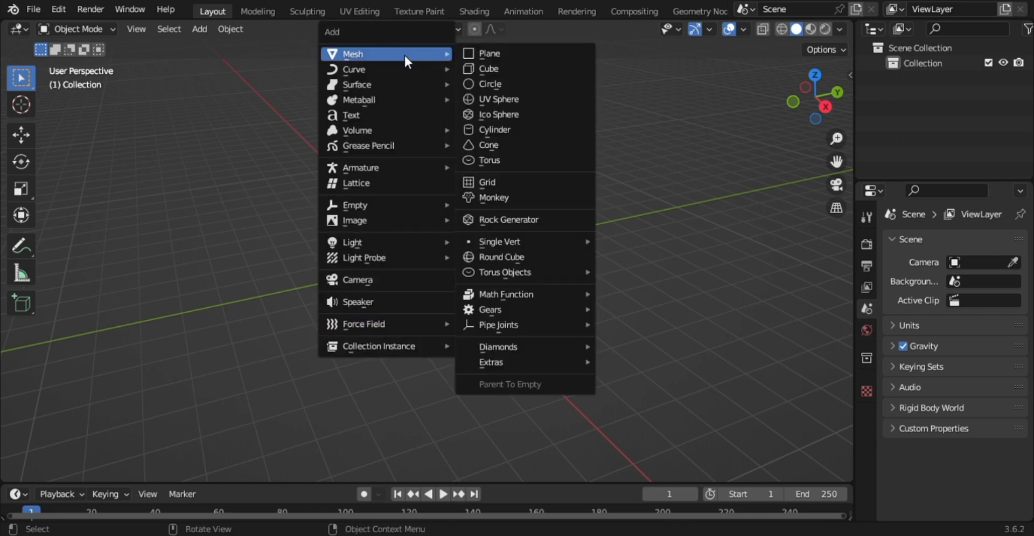
click(509, 53)
- Subdivide the whole plane mesh in Edit Mode with 18 cuts
scroll(473, 284, up, 7)
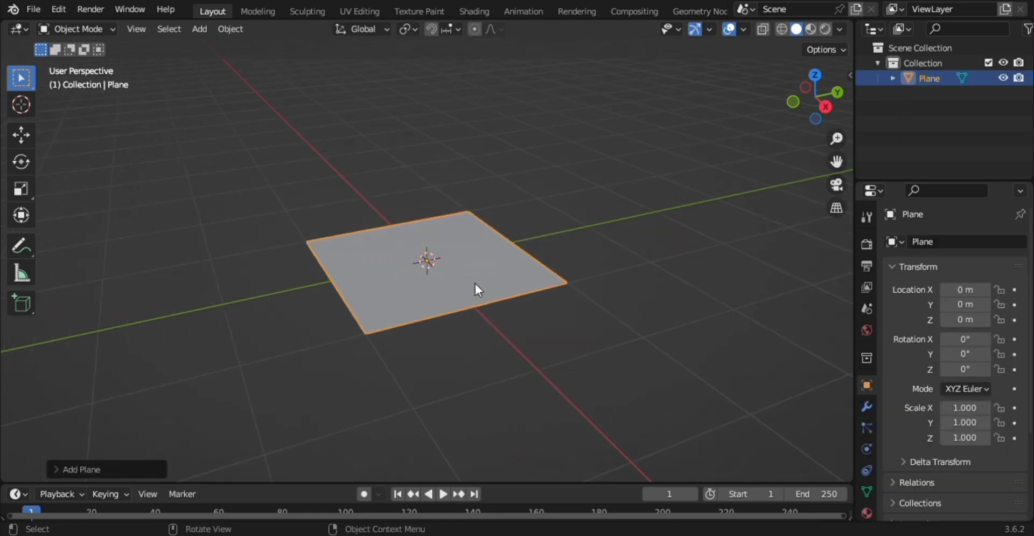
key(Tab)
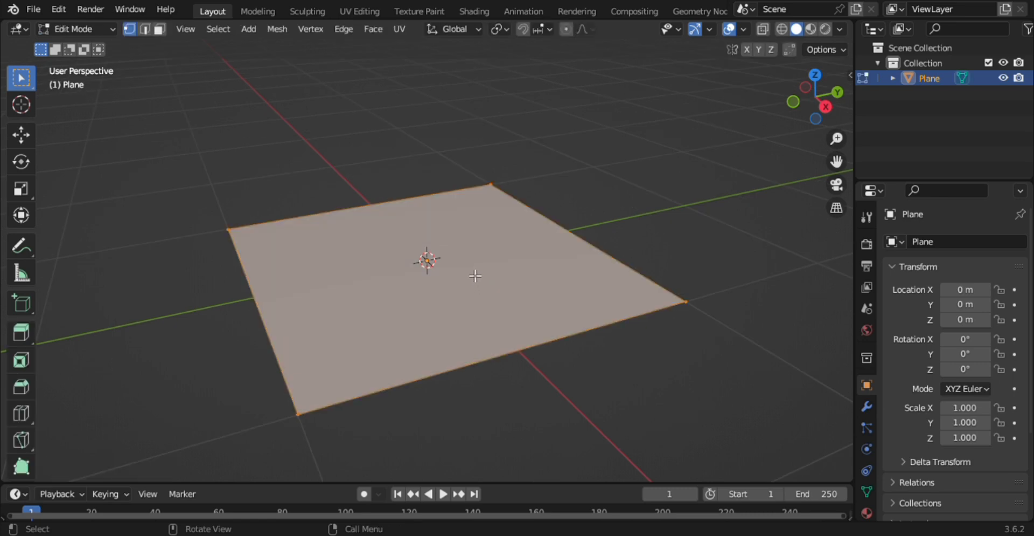
right_click(475, 275)
click(462, 192)
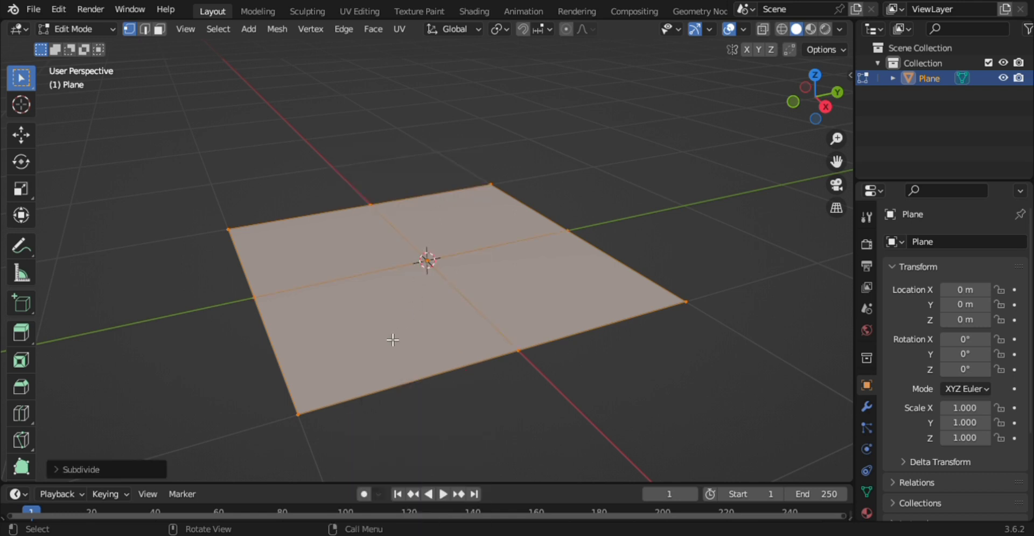
click(103, 469)
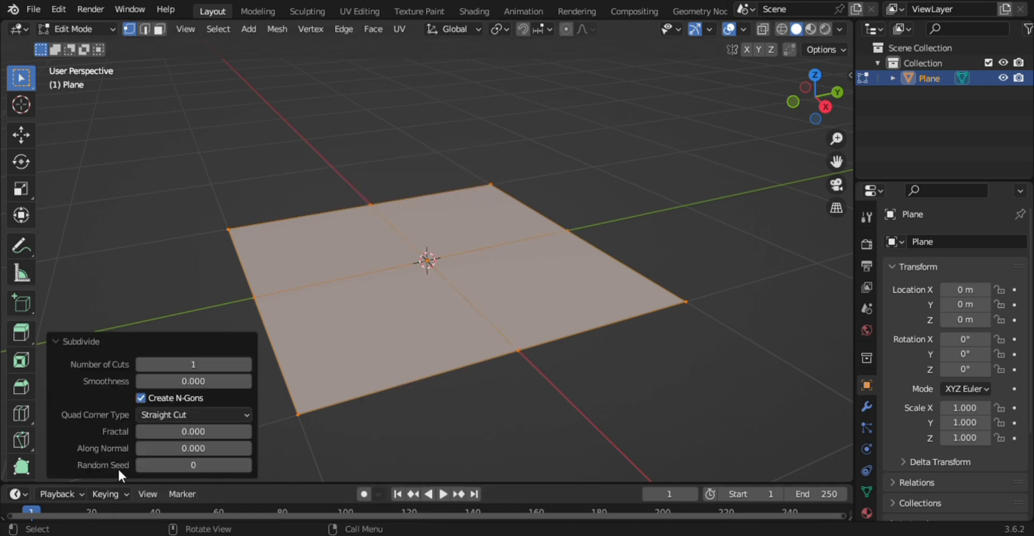
click(235, 366)
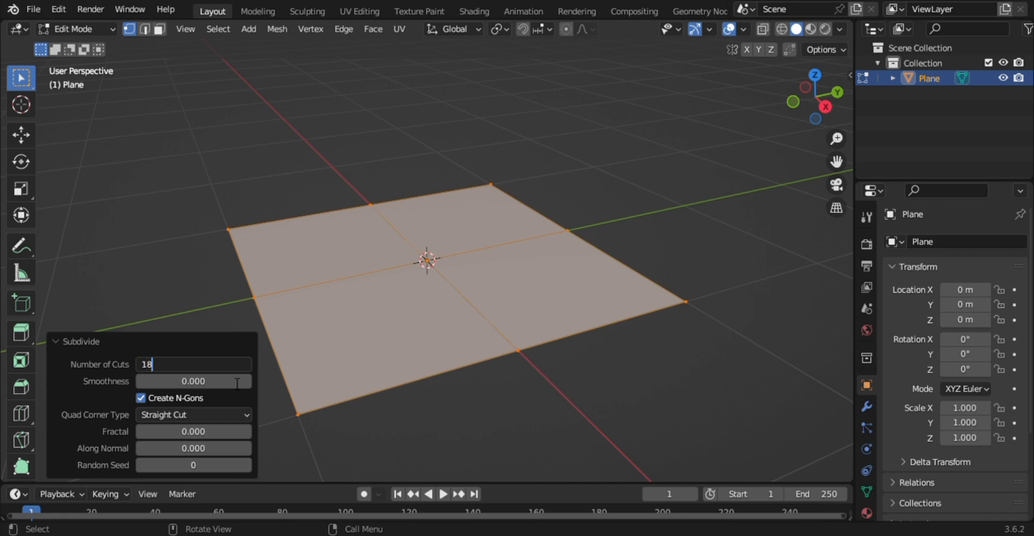
key(Return)
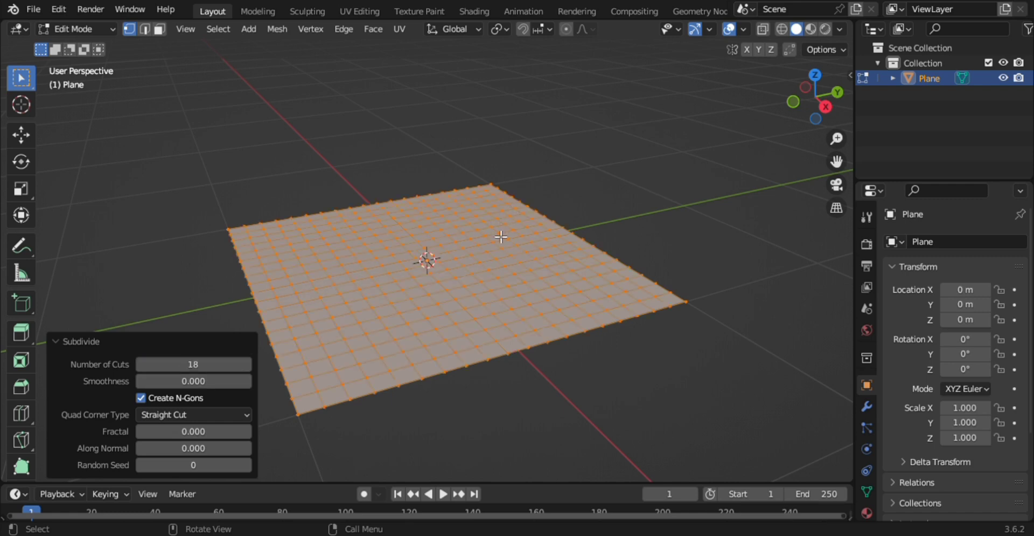
- Rotate the subdivided mesh 90° about the X axis so it stands upright
scroll(462, 231, down, 2)
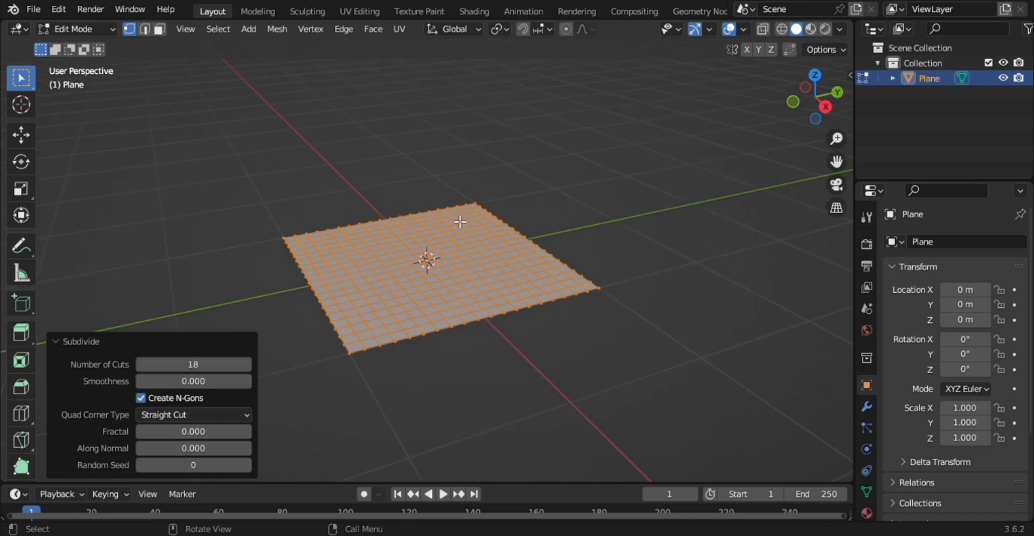
text(r)
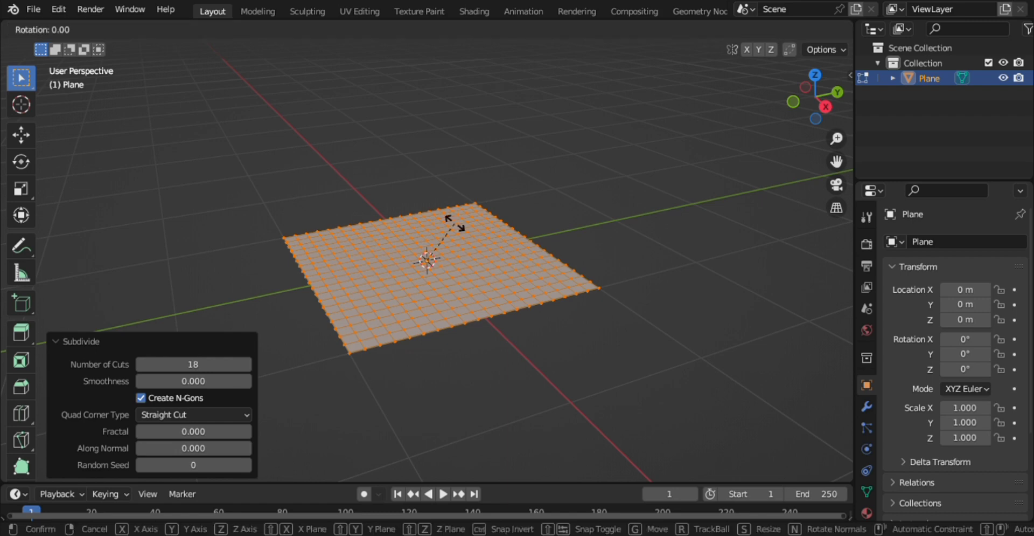
text(x90)
key(Return)
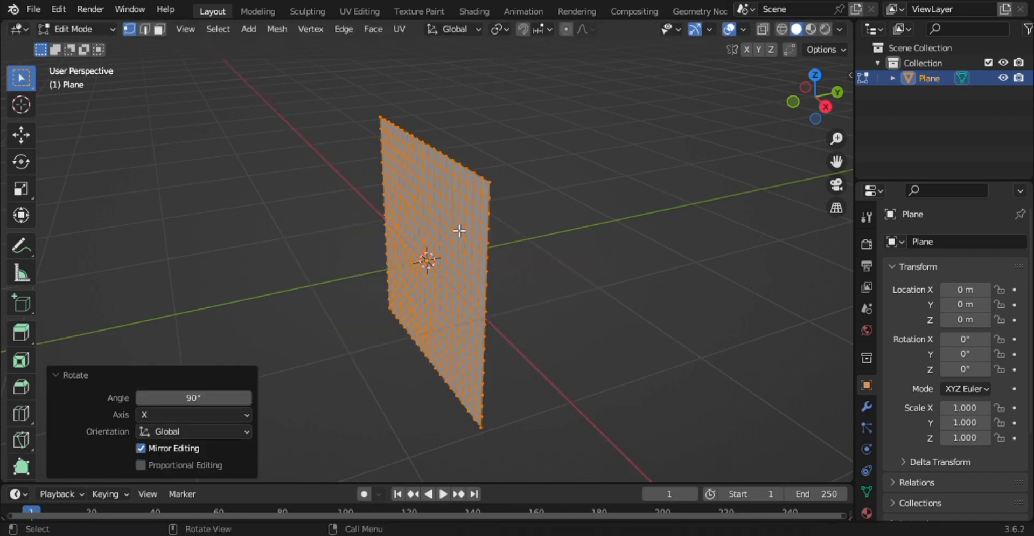
- Assign the vertices of the plane's top edge to a new vertex group named "pin"
key(KP_1)
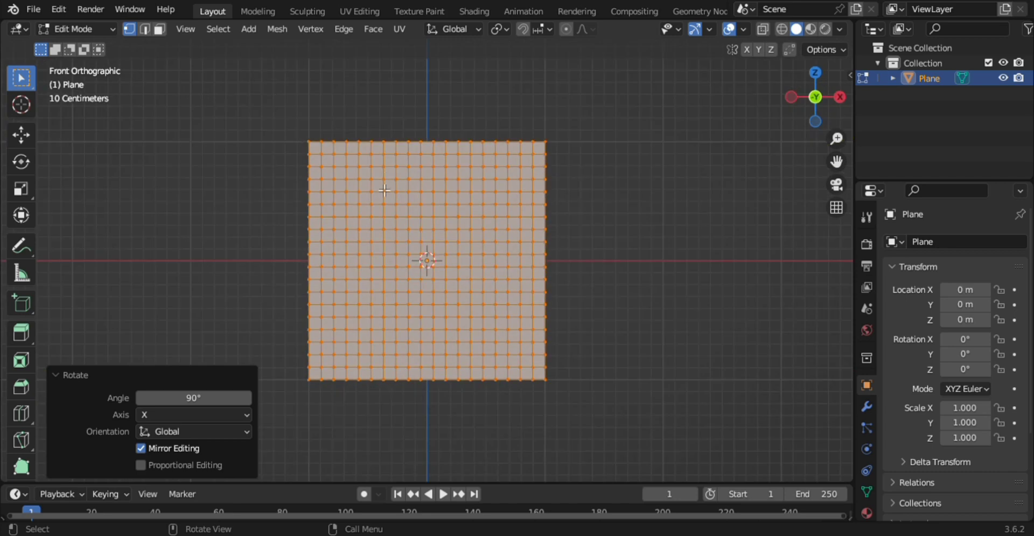
click(250, 139)
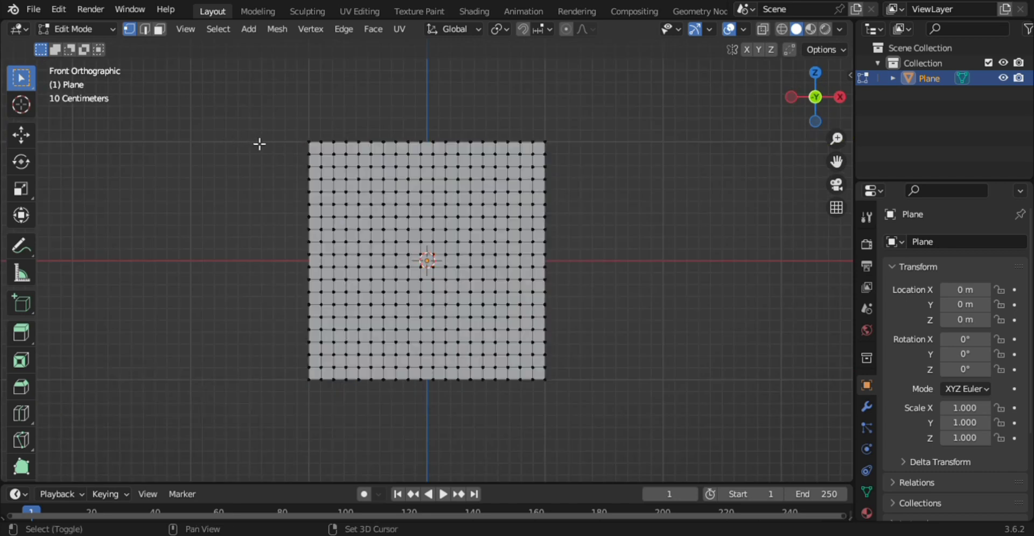
alt+click(320, 145)
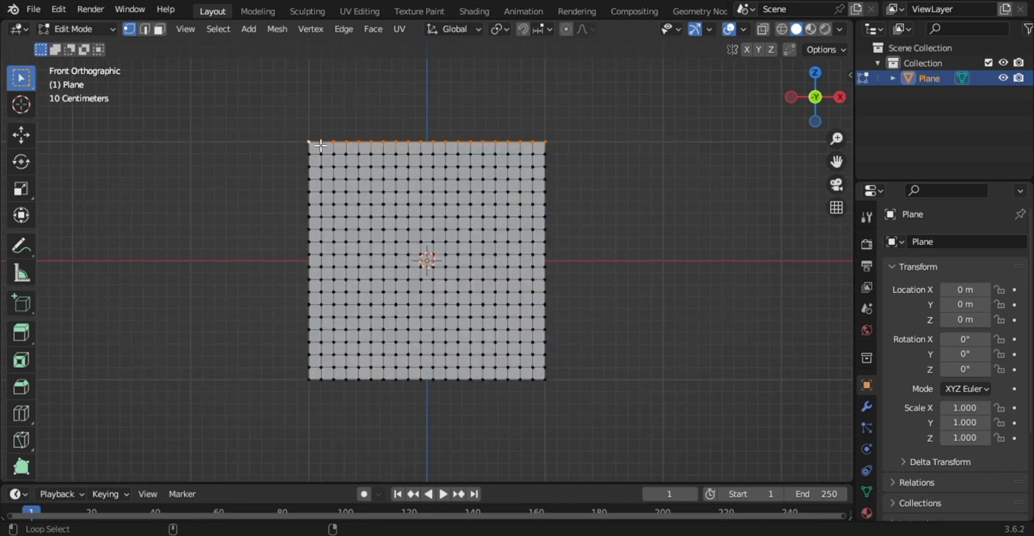
click(866, 491)
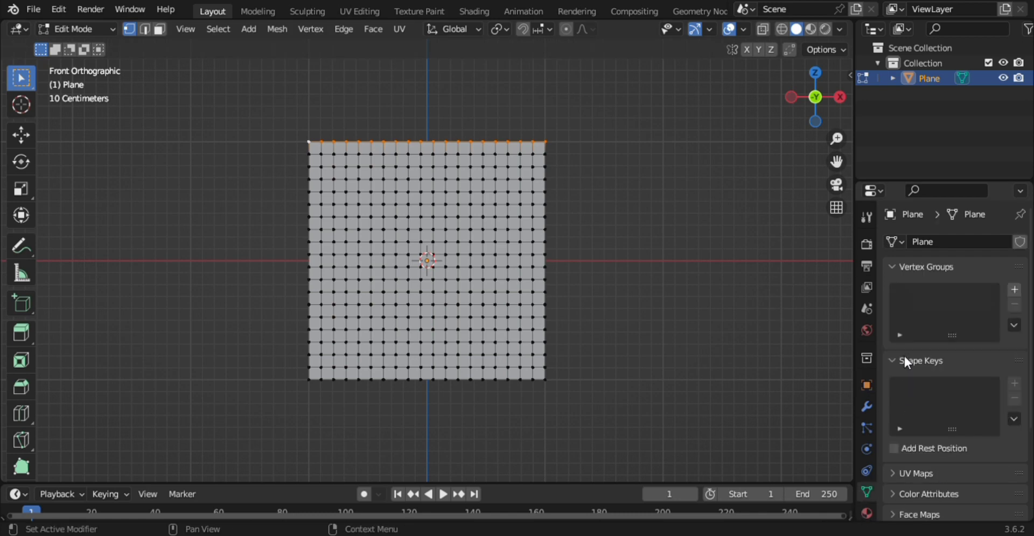
click(1015, 289)
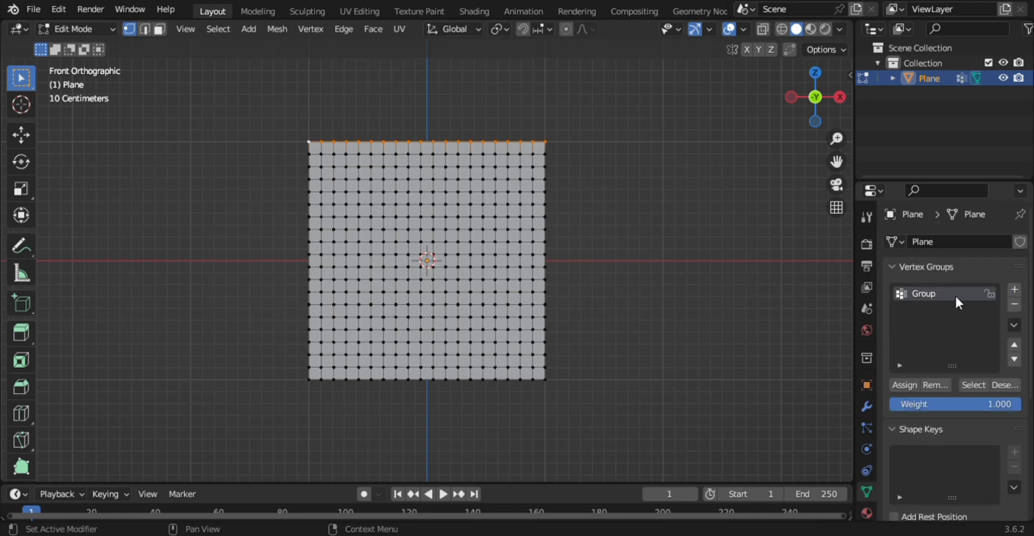
text(pin)
click(912, 384)
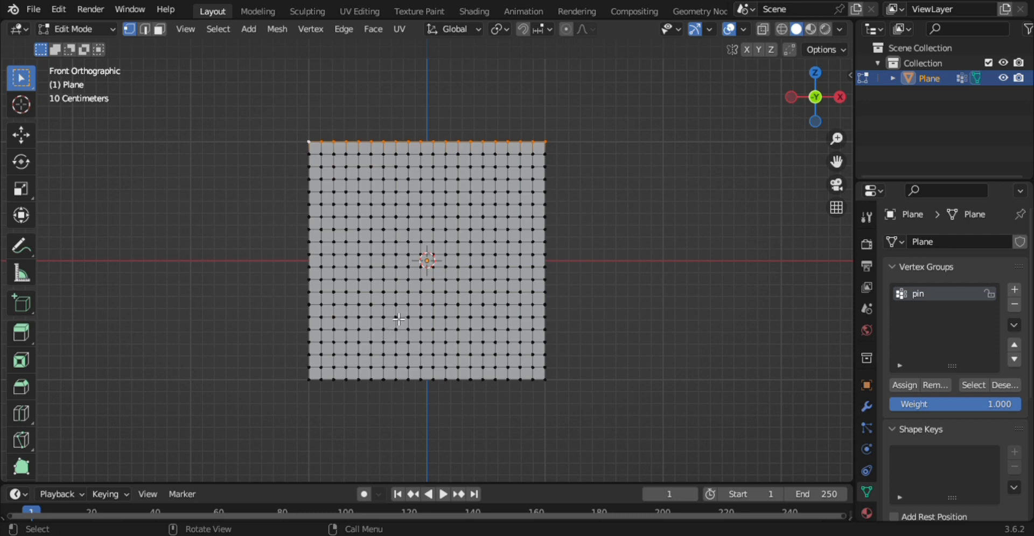
- Return to Object Mode and add Cloth physics to the plane
key(Tab)
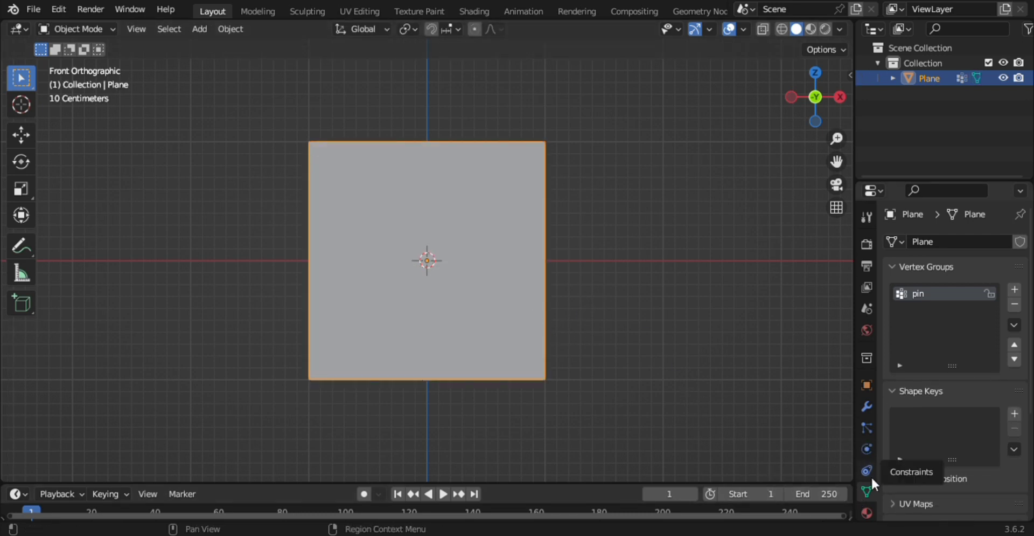
click(865, 446)
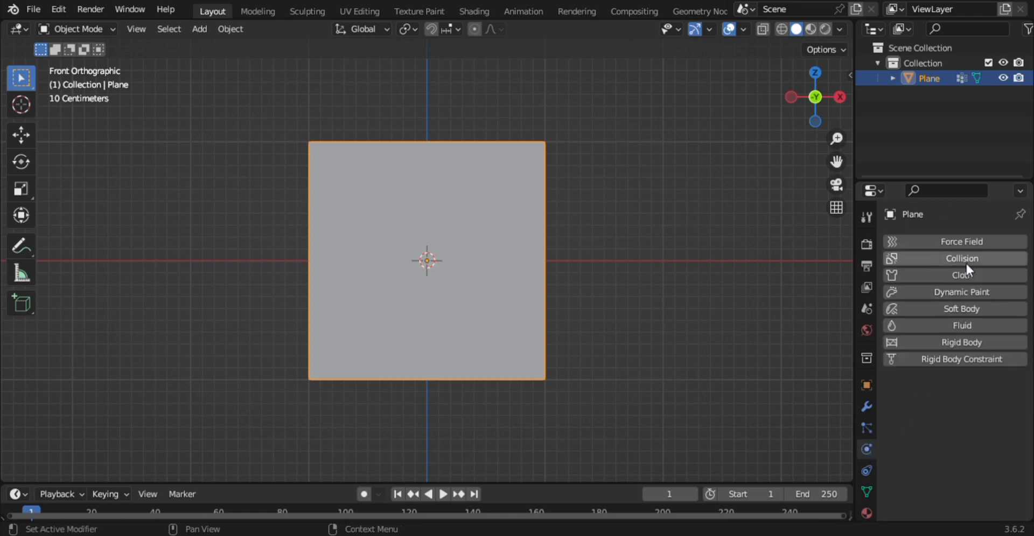
click(950, 275)
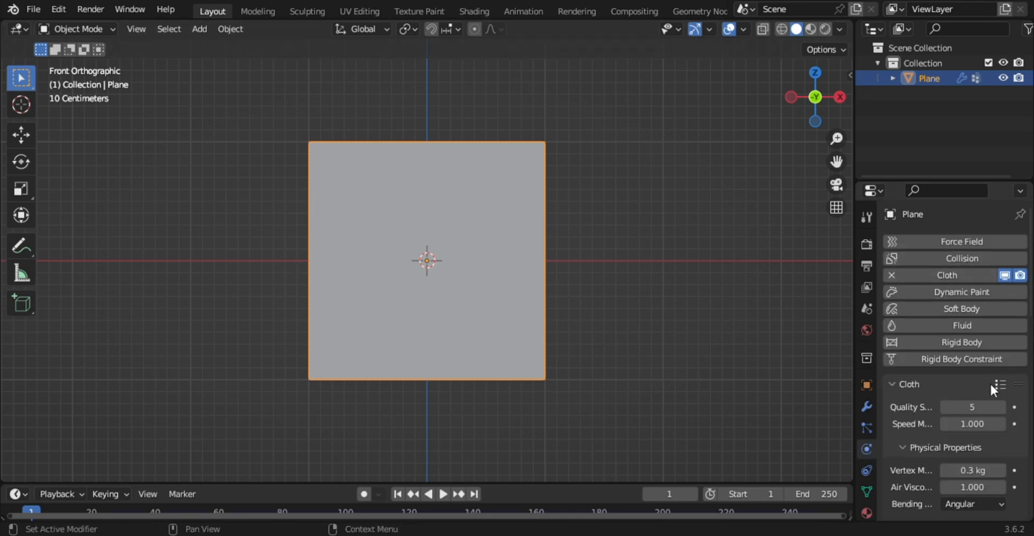
- Set the cloth's Pin Group to the "pin" vertex group in its Shape settings
scroll(994, 388, down, 5)
scroll(999, 388, down, 15)
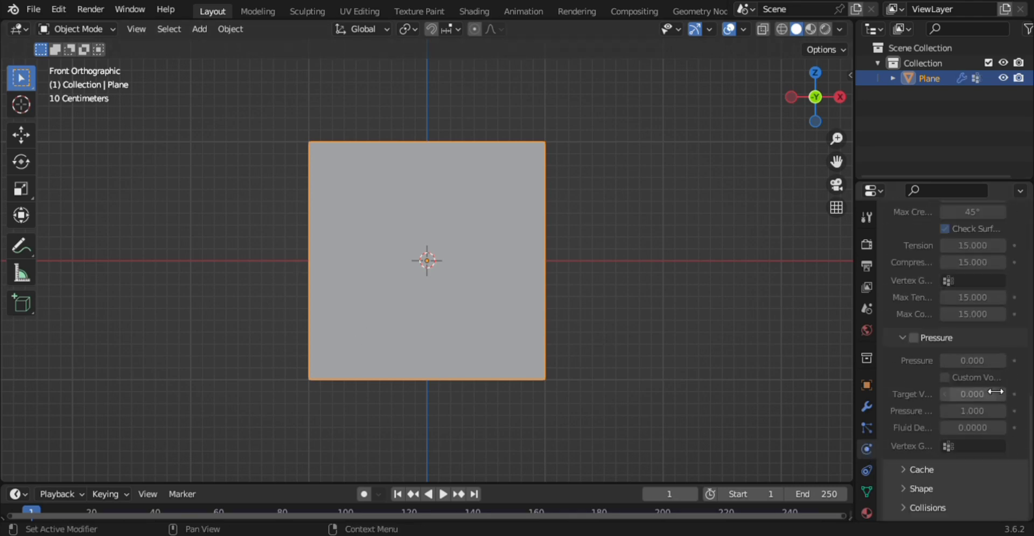
click(939, 485)
scroll(939, 484, down, 4)
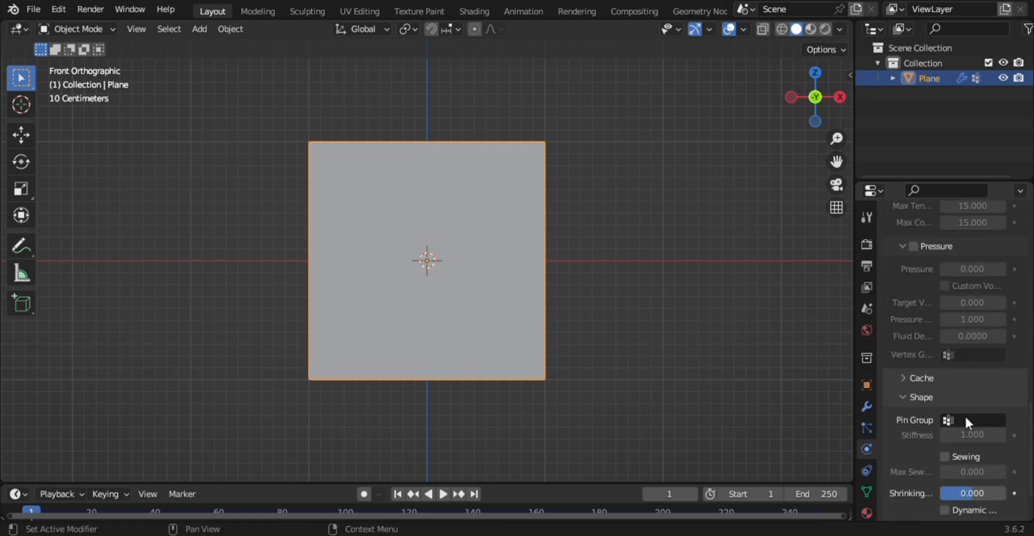
click(958, 420)
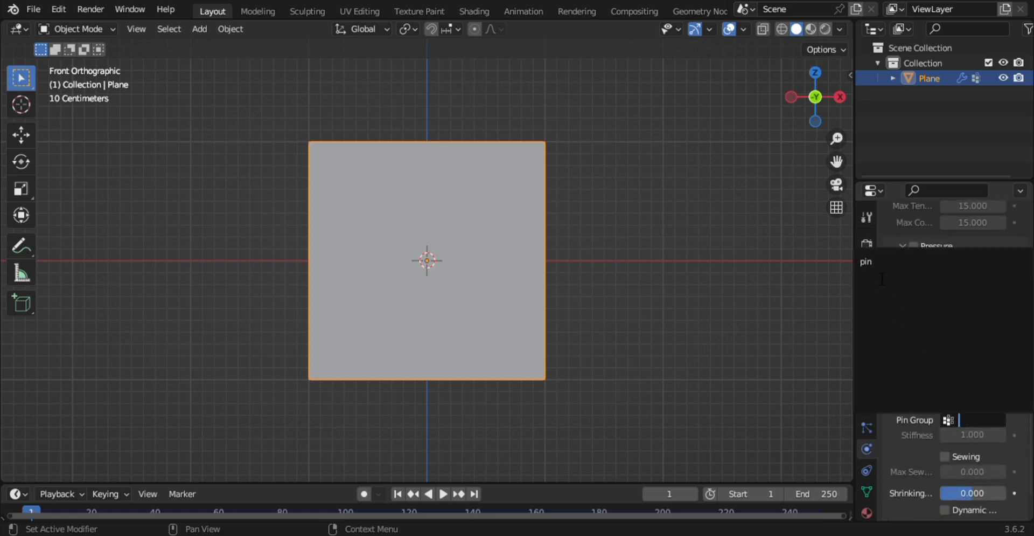
click(873, 263)
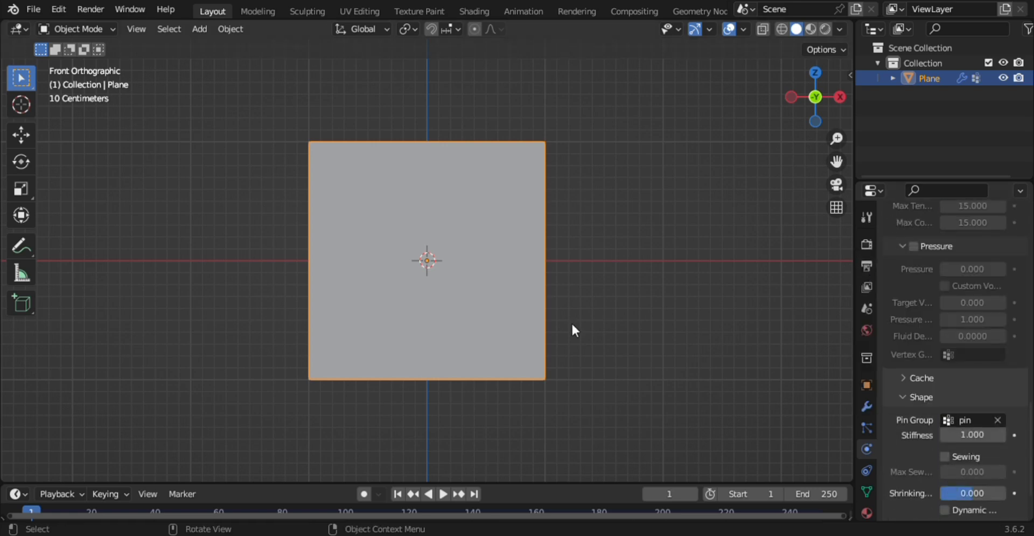
- Play the cloth simulation from frame 0 in an angled view, stop it, and return to frame 0
click(638, 330)
drag(29, 512, 13, 505)
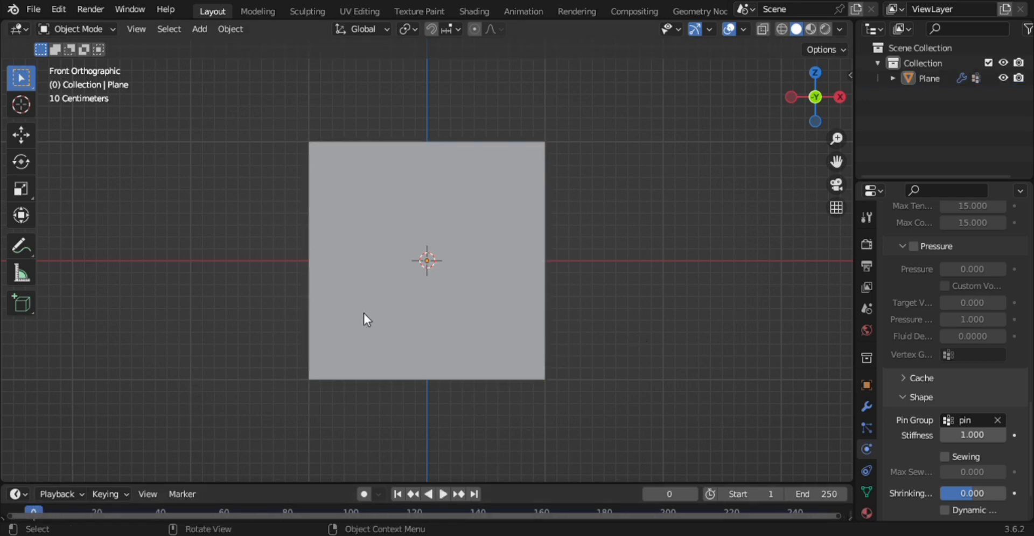
middle_drag(382, 295, 382, 350)
key(space)
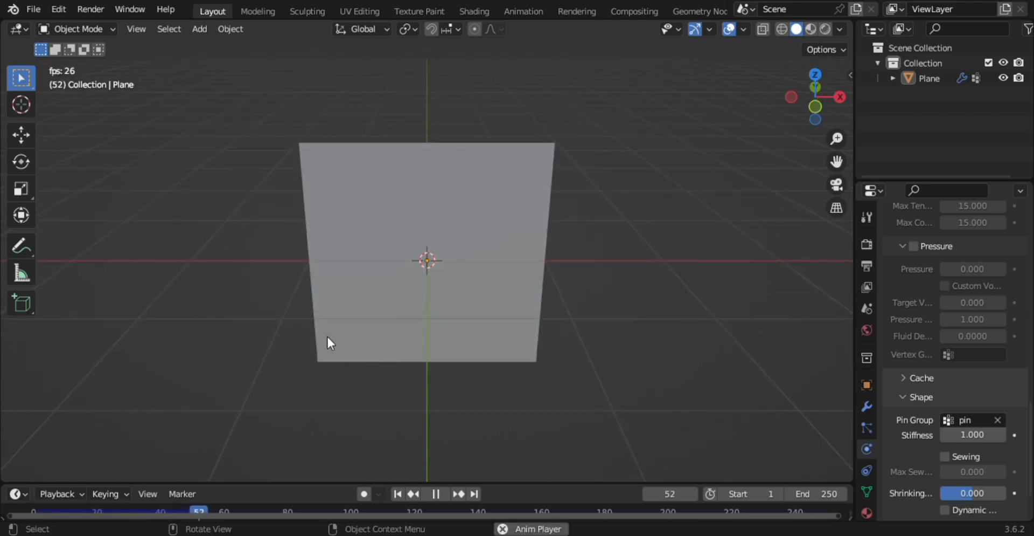
key(space)
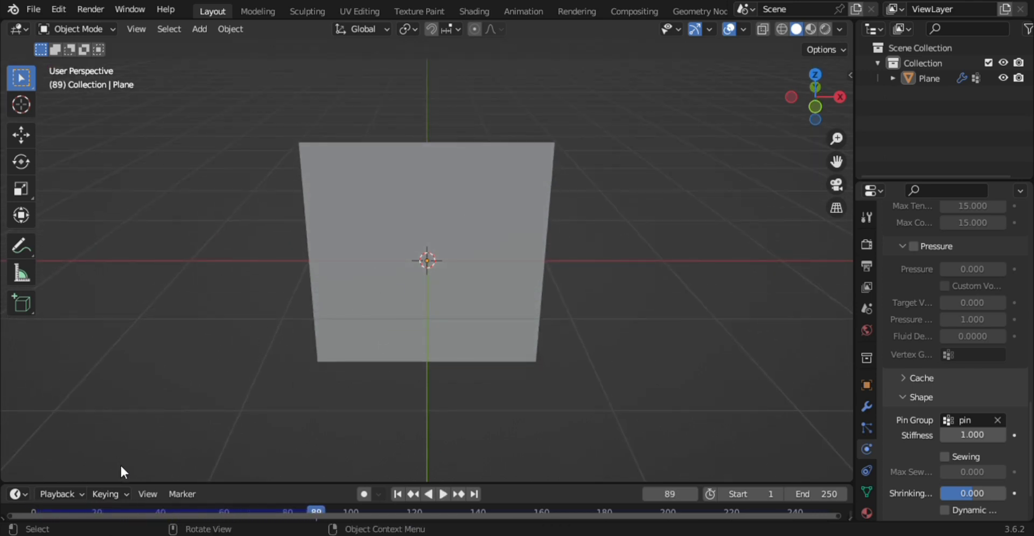
click(30, 508)
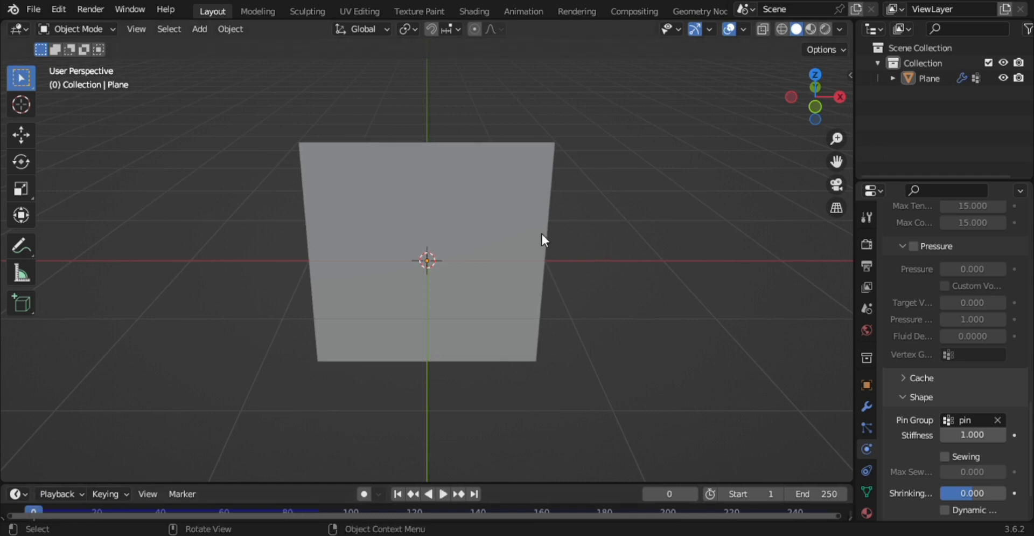
- Add a Wind force field and move it about 3.07 m in the negative X direction, beside the cloth
scroll(631, 327, down, 4)
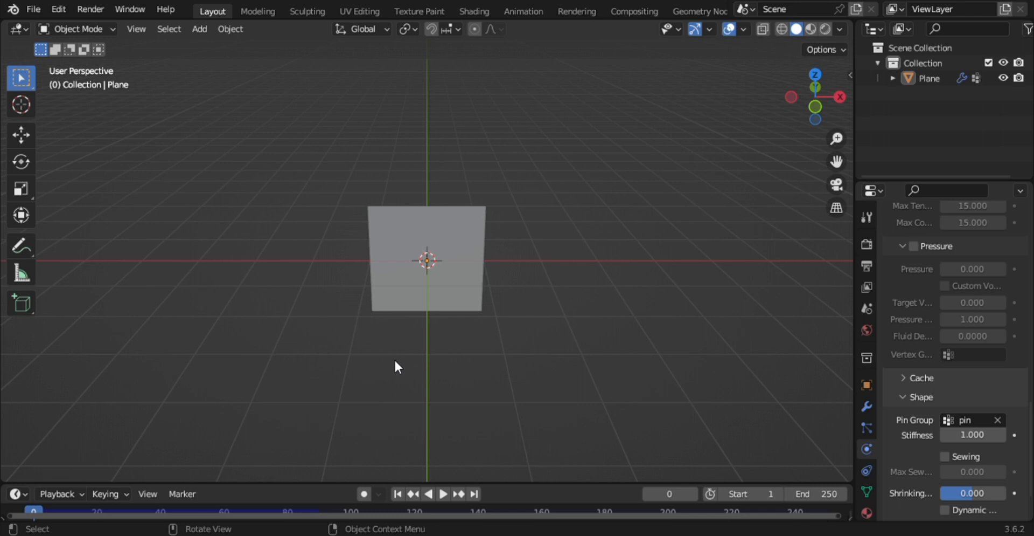
key(shift+a)
mouse_move(370, 491)
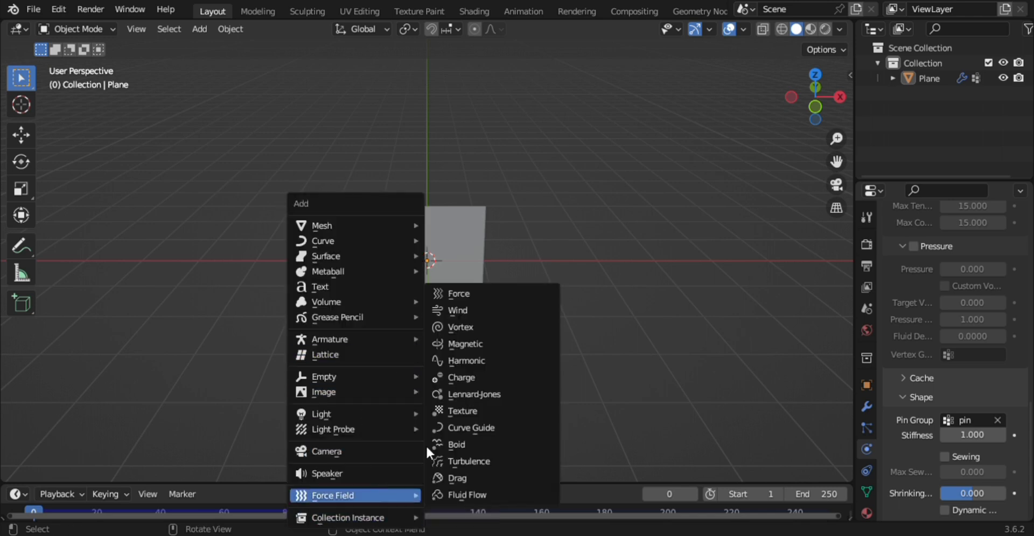
click(483, 311)
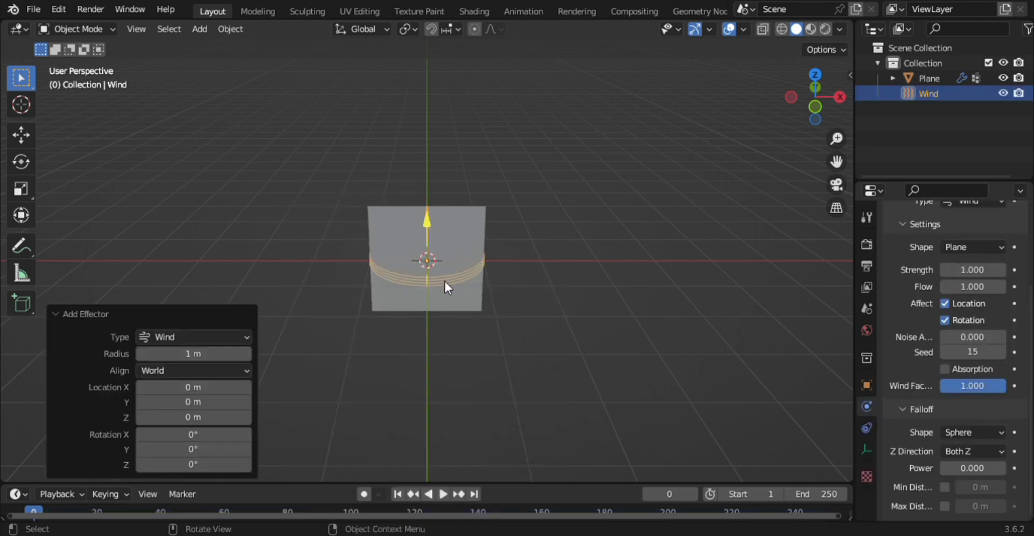
key(g)
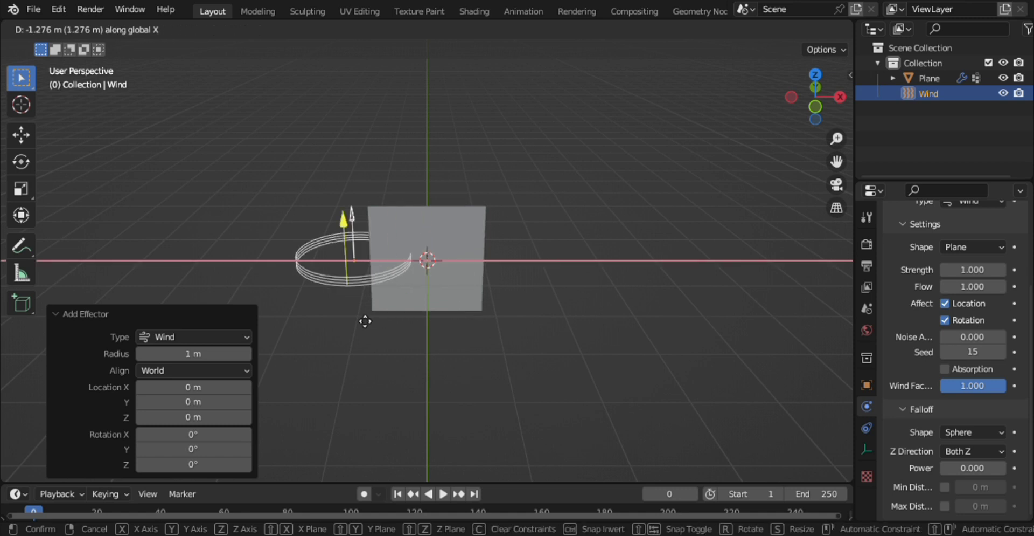
click(276, 311)
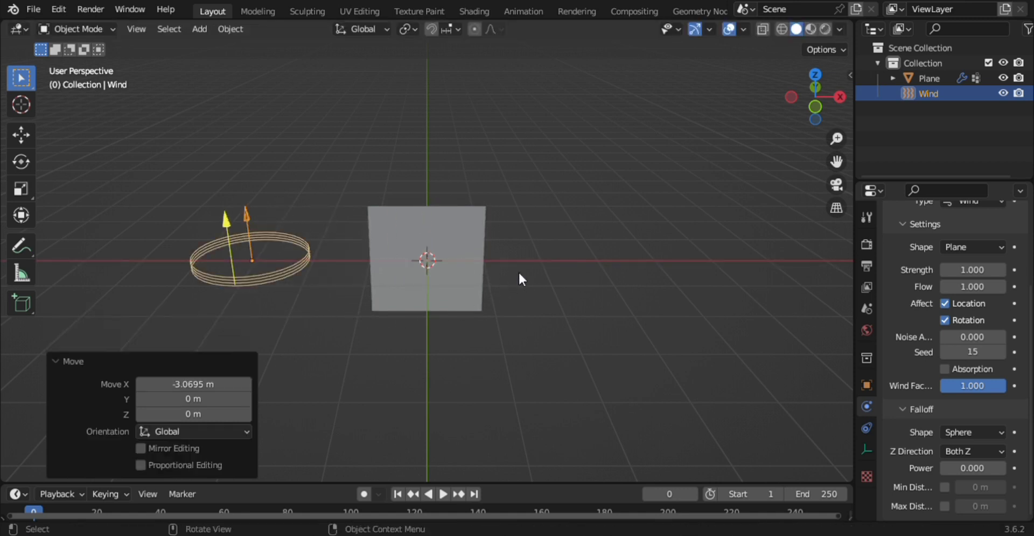
- Rotate the wind field about 90.5° in the front view so it points at the cloth plane
key(grave)
click(431, 228)
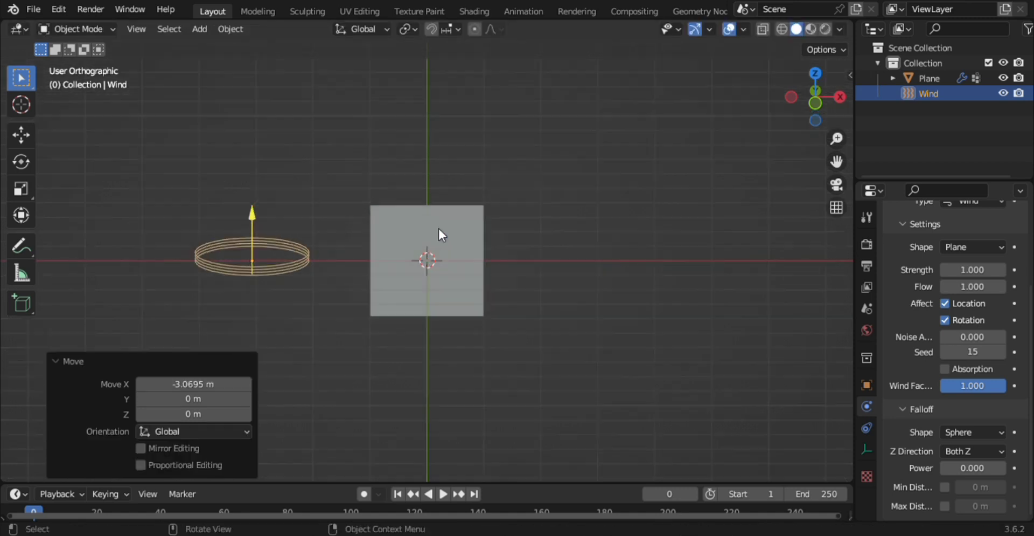
key(r)
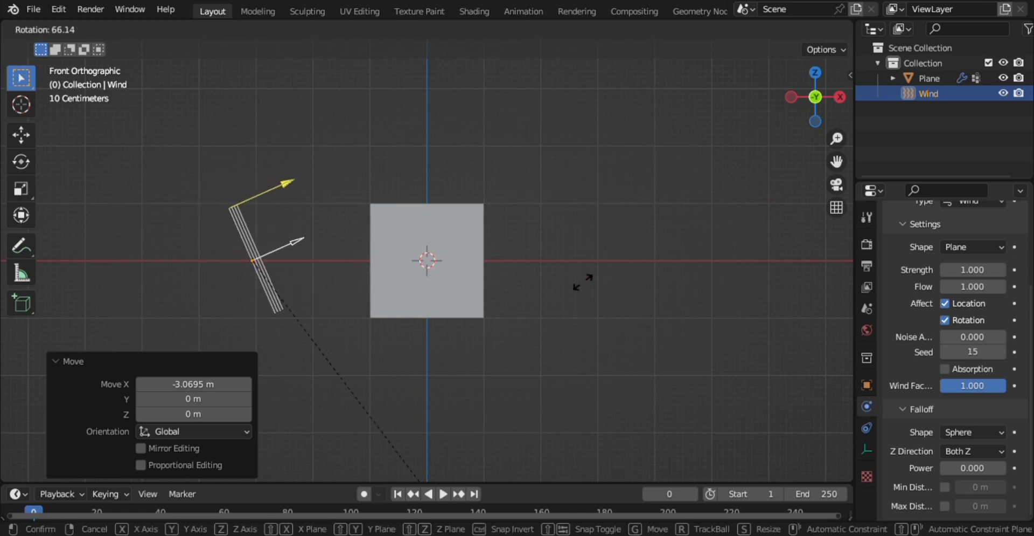
click(411, 104)
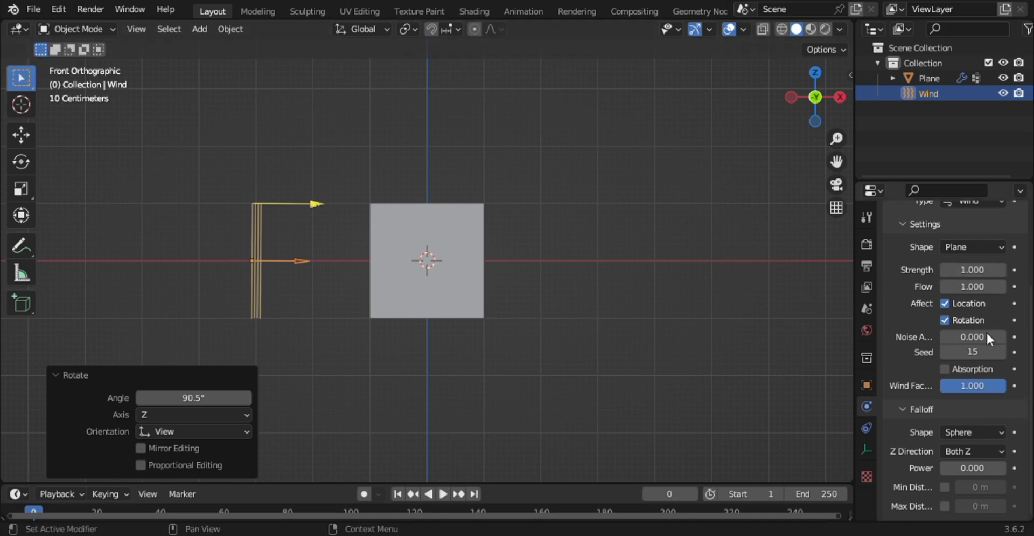
- Set the Wind force field's Strength to 500
scroll(989, 338, up, 5)
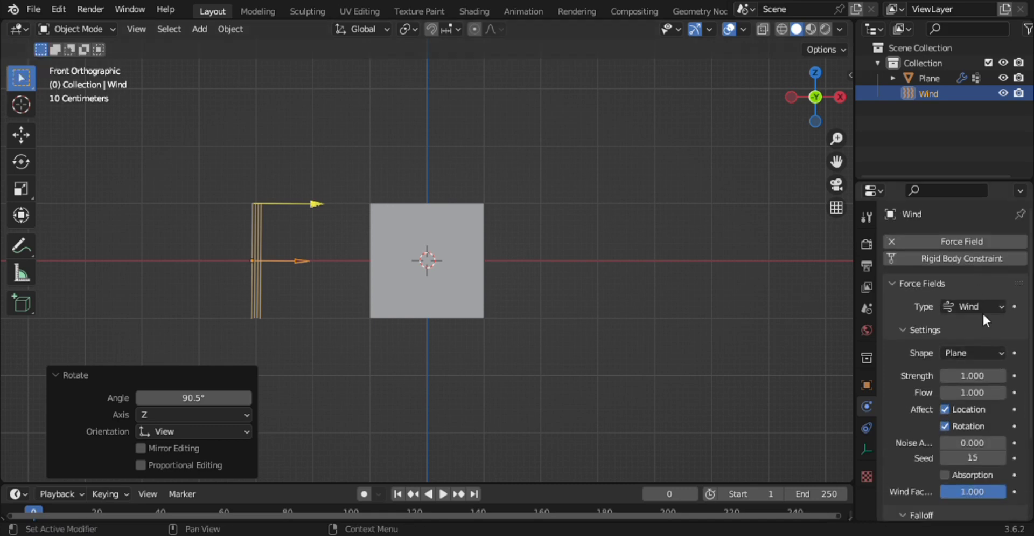
click(986, 376)
text(500)
key(Return)
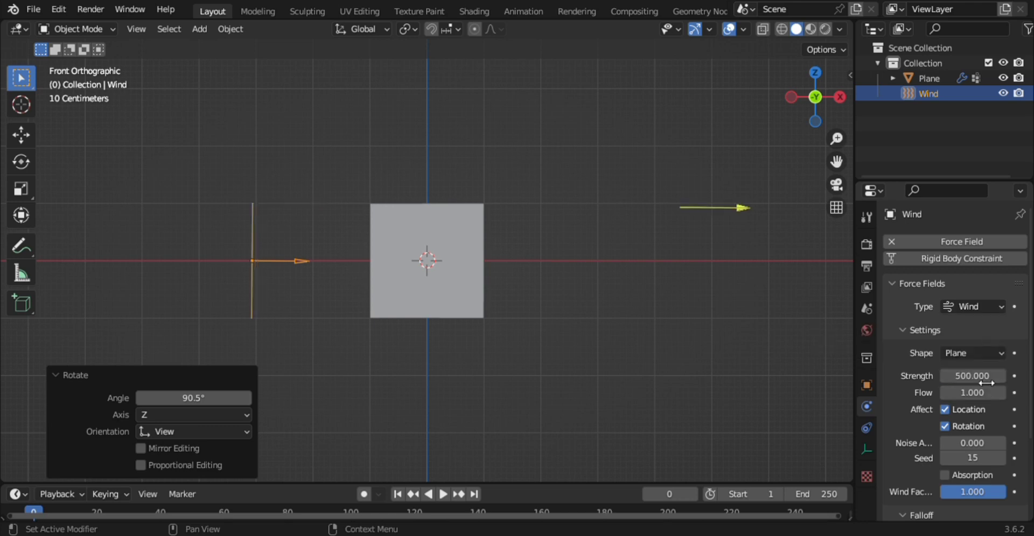
scroll(978, 441, down, 4)
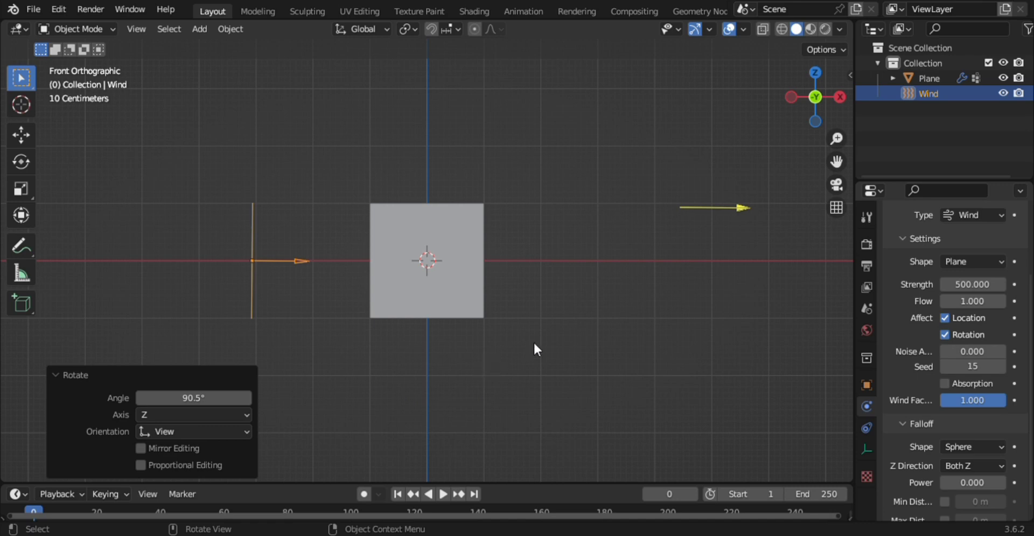
- Play the cloth simulation briefly with the stronger wind, viewed at an angle, and return to frame 0
middle_drag(526, 353, 563, 432)
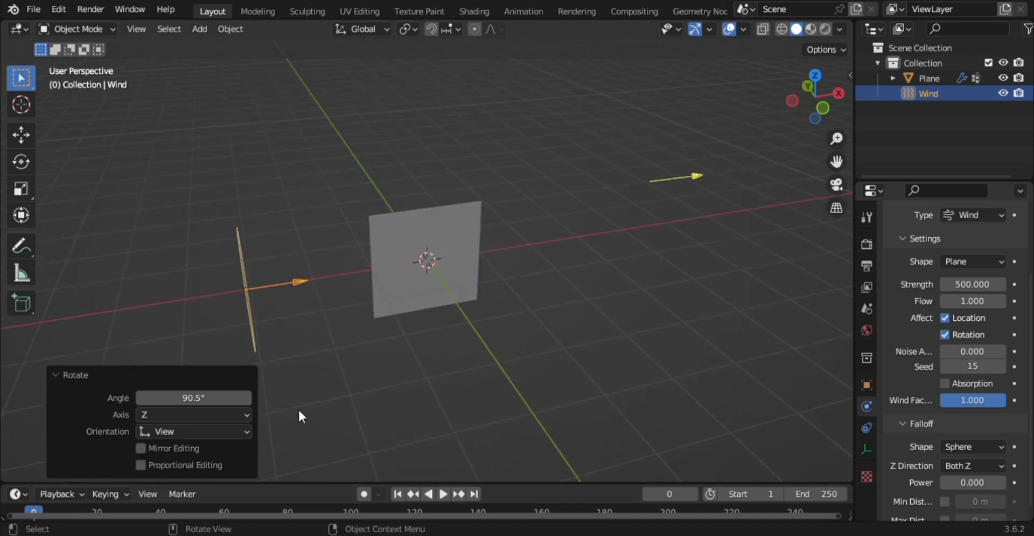
key(space)
key(space)
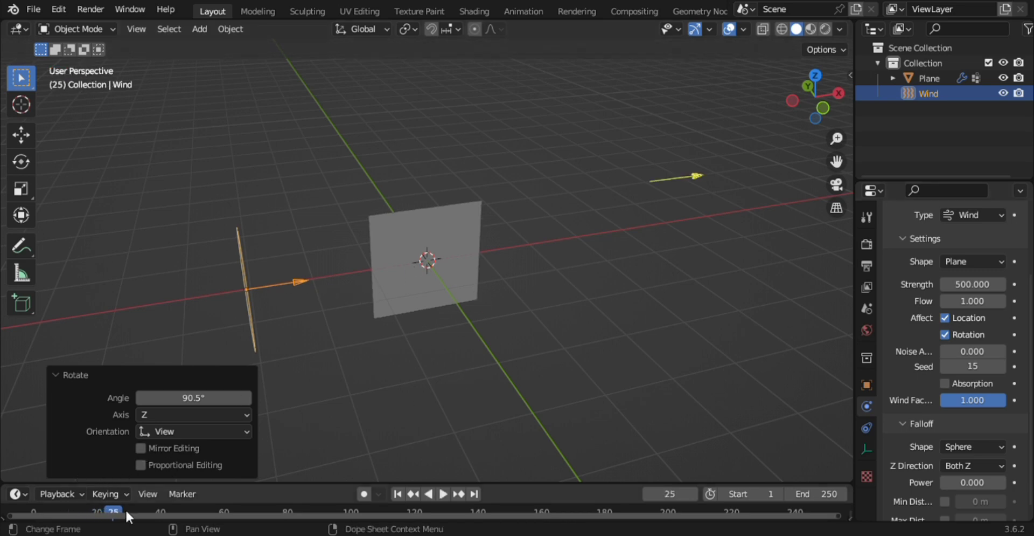
drag(112, 511, 16, 511)
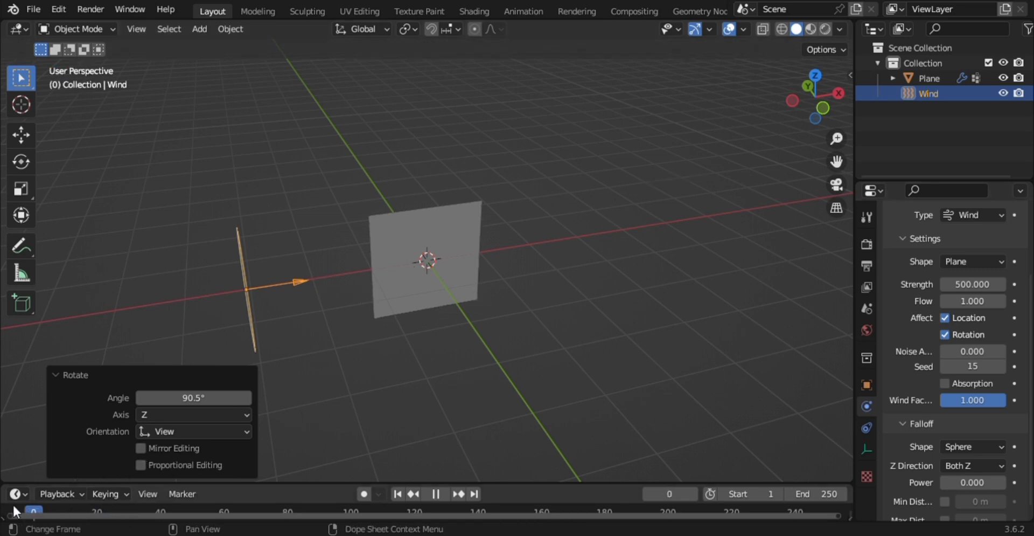
- Rotate the cloth plane about 26.4° in the top view so it stands at an angle to the wind
click(440, 283)
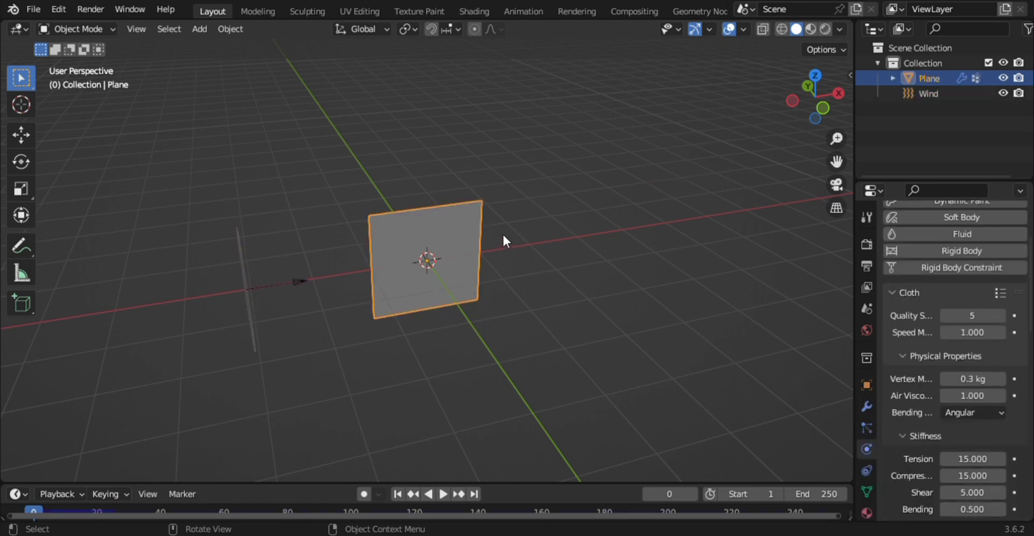
key(grave)
click(526, 106)
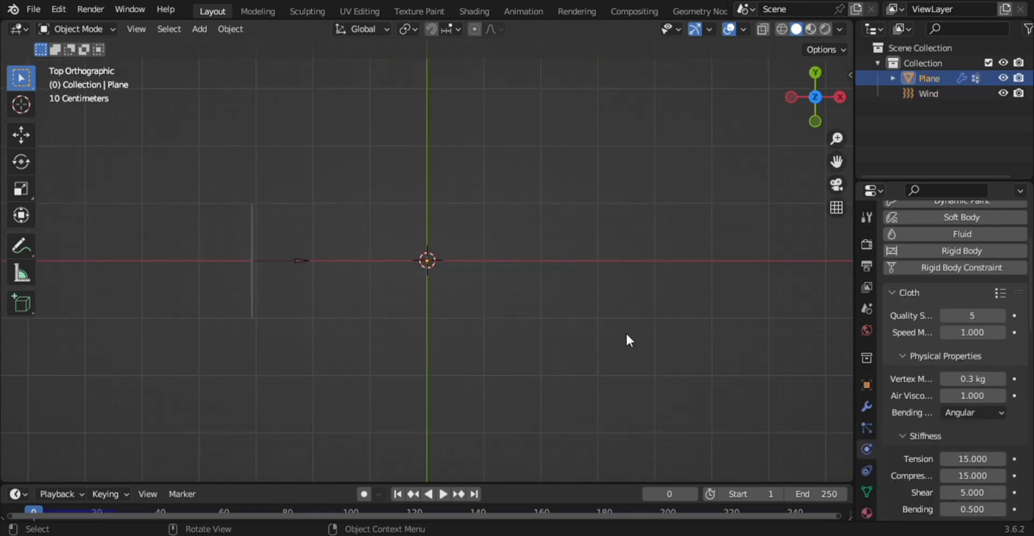
key(r)
click(599, 375)
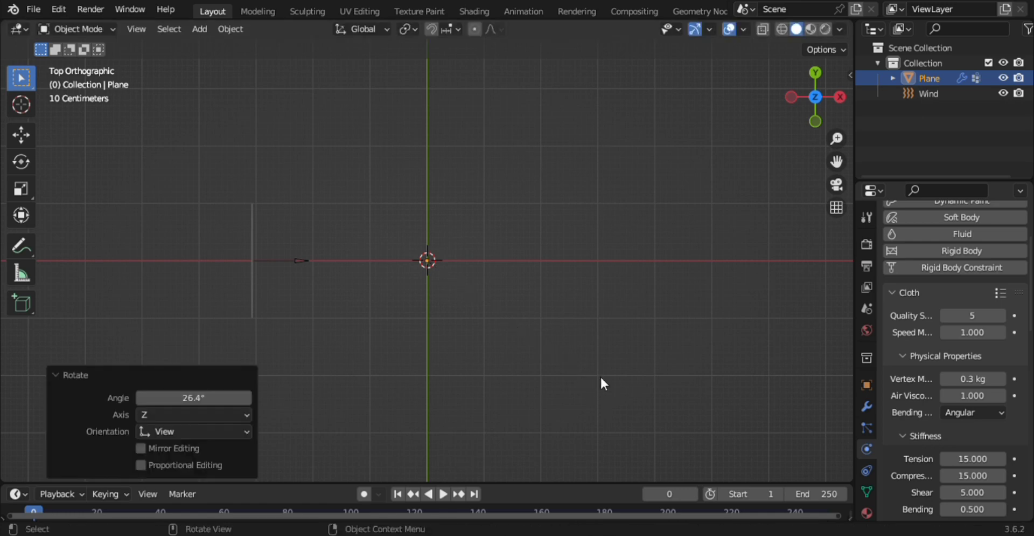
- Play the simulation of the angled cloth in the front view, stop it, and return to frame 0
middle_drag(600, 375, 619, 273)
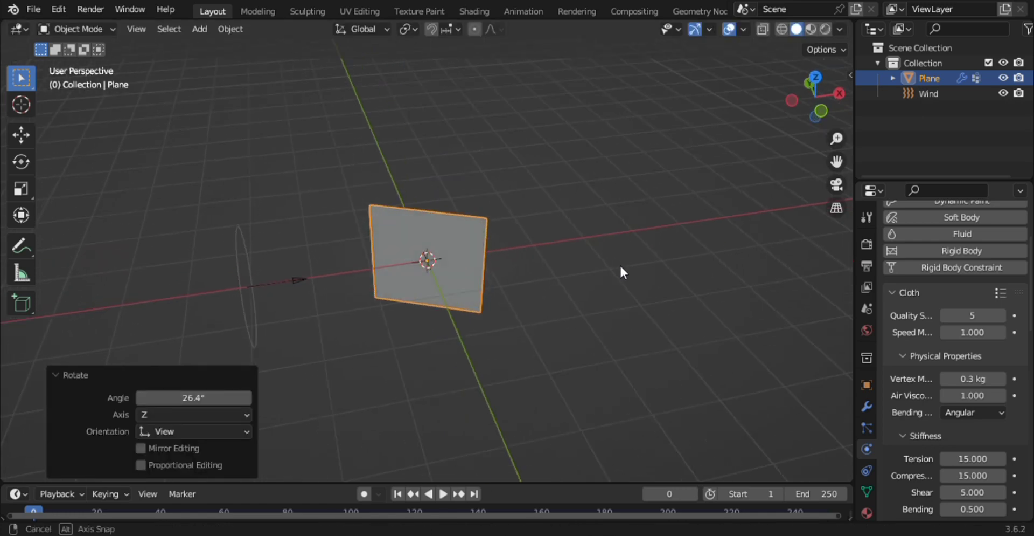
middle_drag(424, 396, 399, 368)
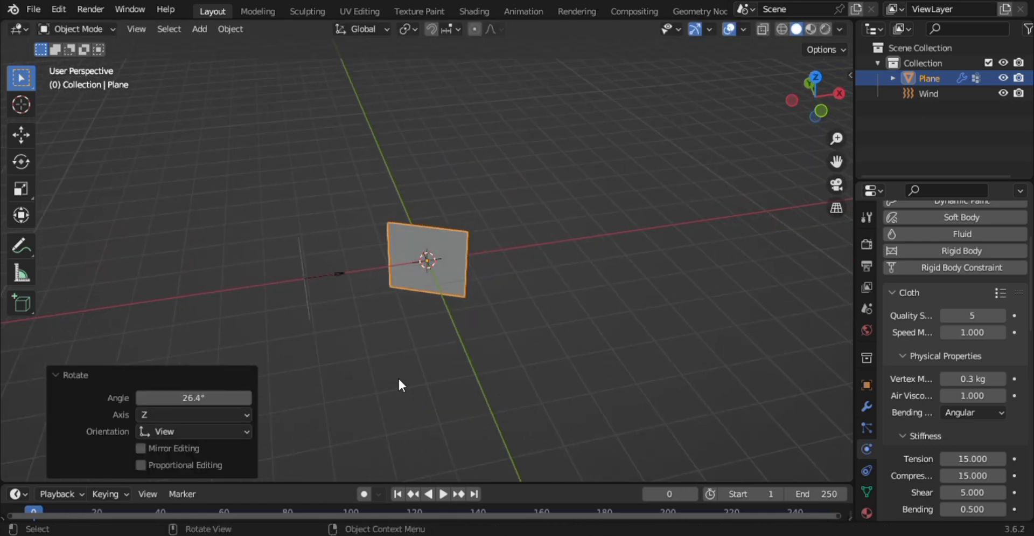
key(grave)
click(324, 329)
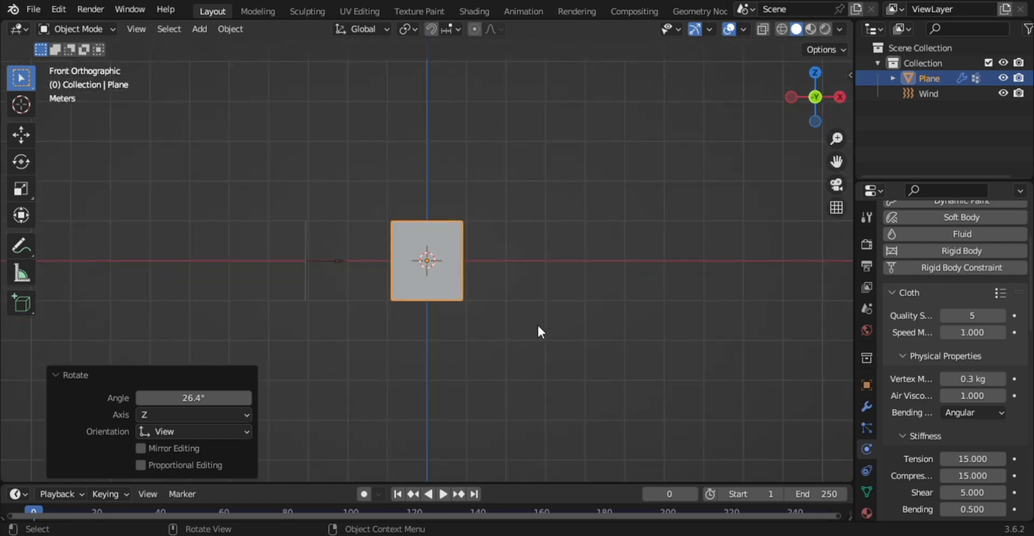
click(498, 369)
scroll(493, 314, up, 5)
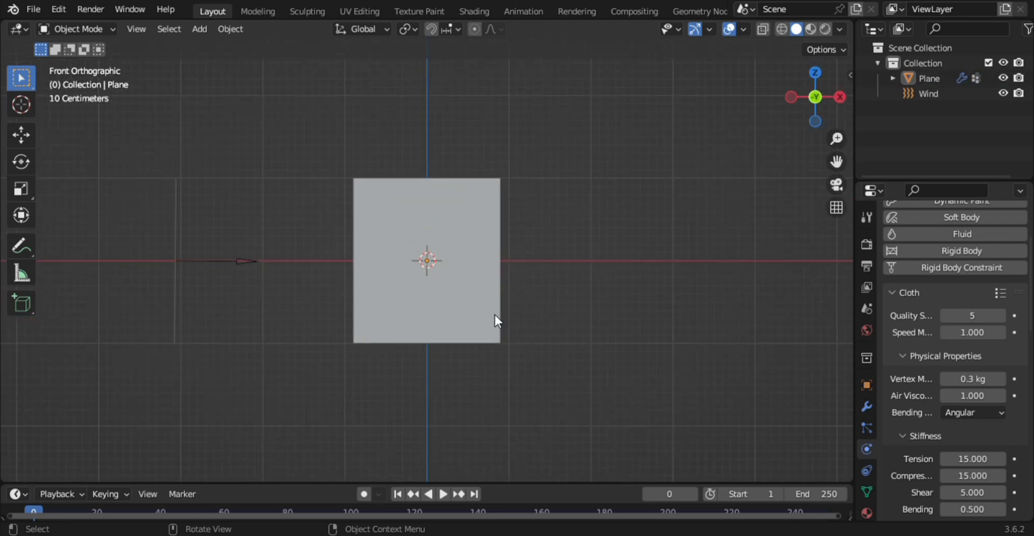
key(space)
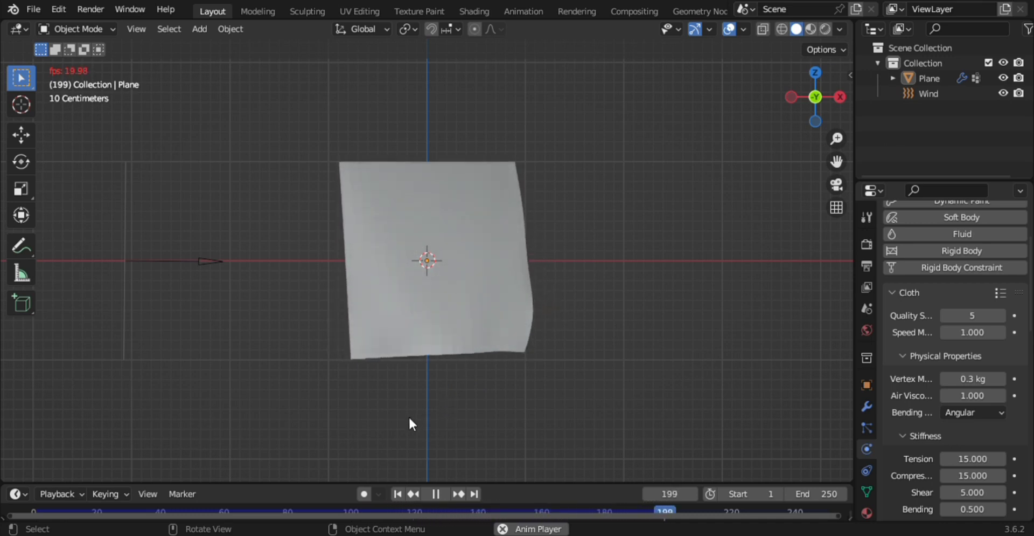
key(space)
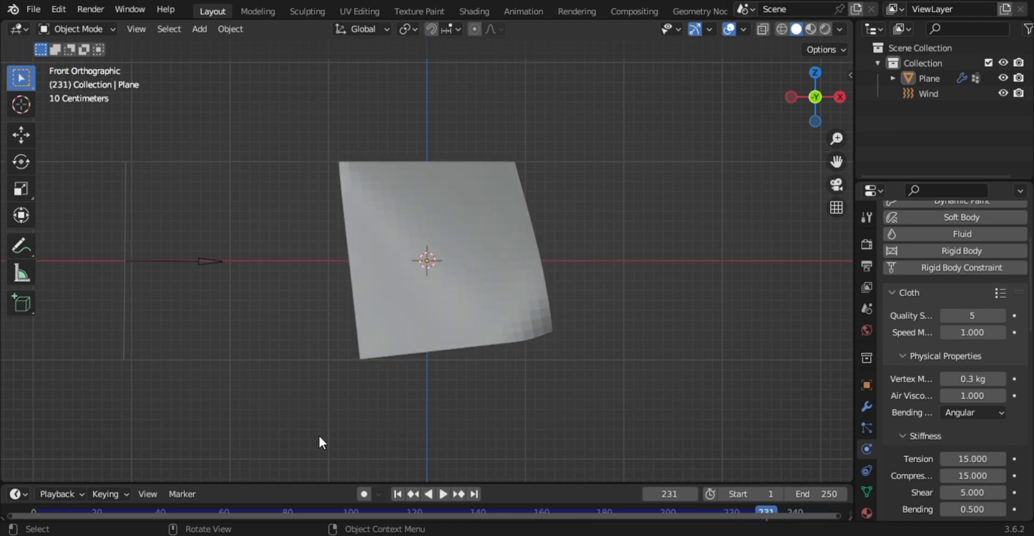
click(31, 508)
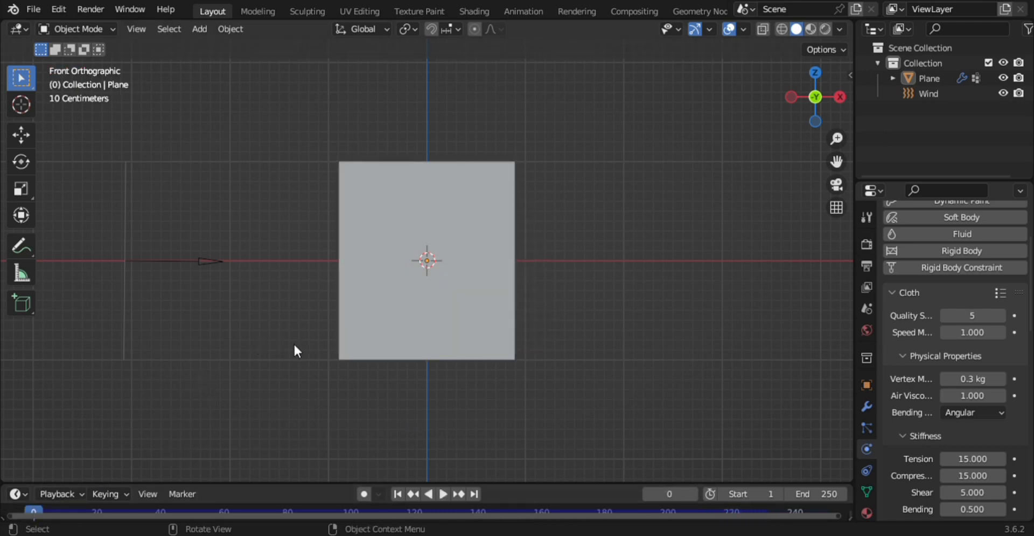
- Rotate the cloth plane 90° about the global Y axis, apply its scale, and deselect it
click(358, 339)
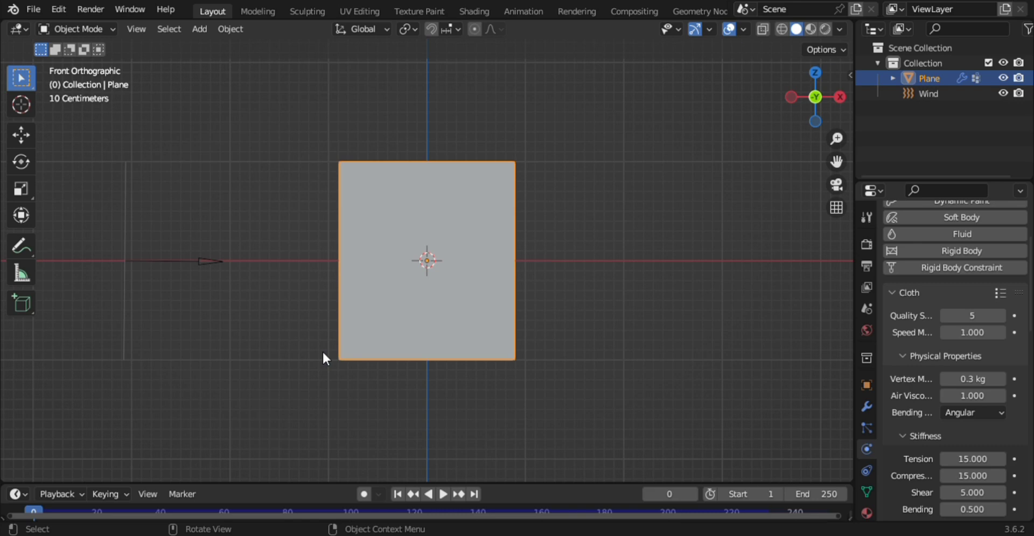
text(r)
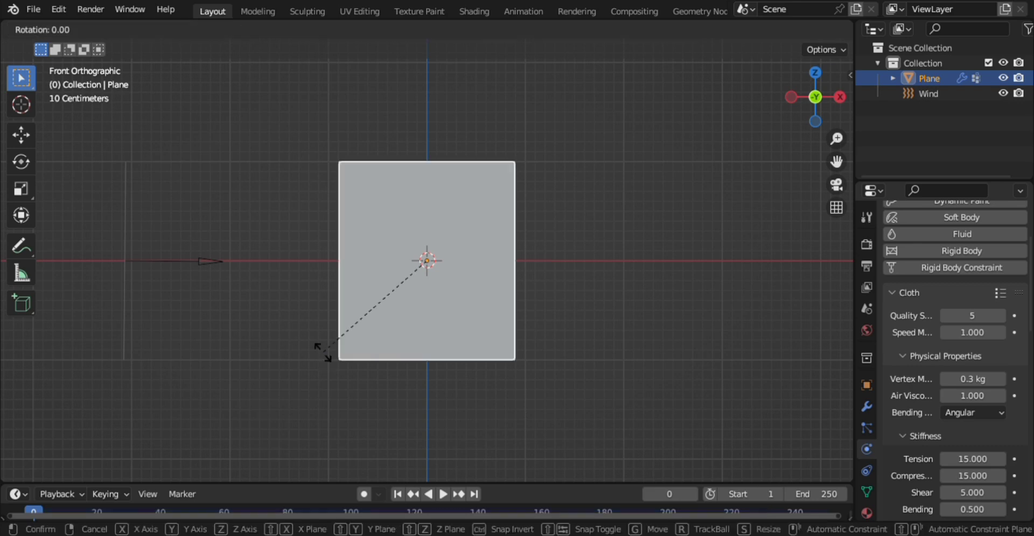
text(y90)
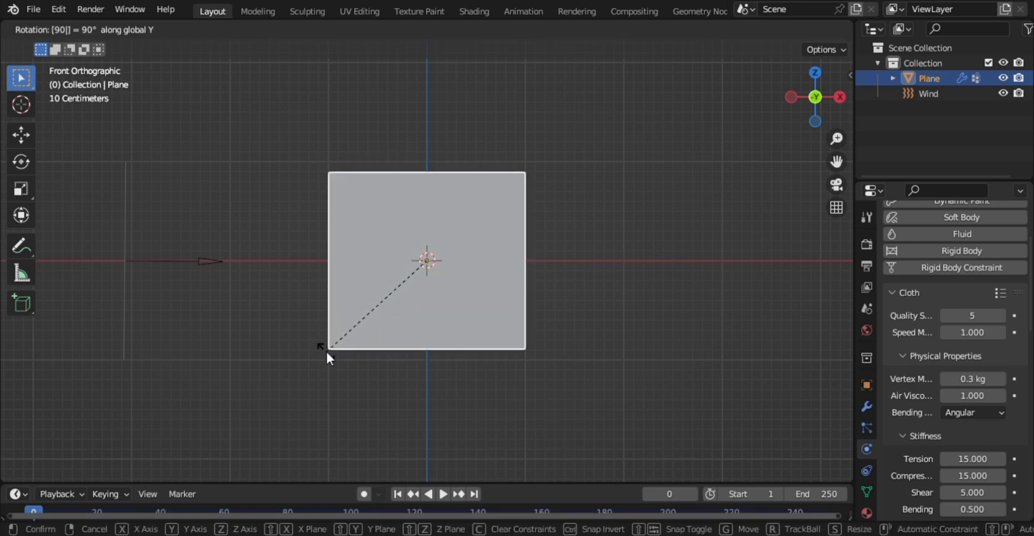
key(Return)
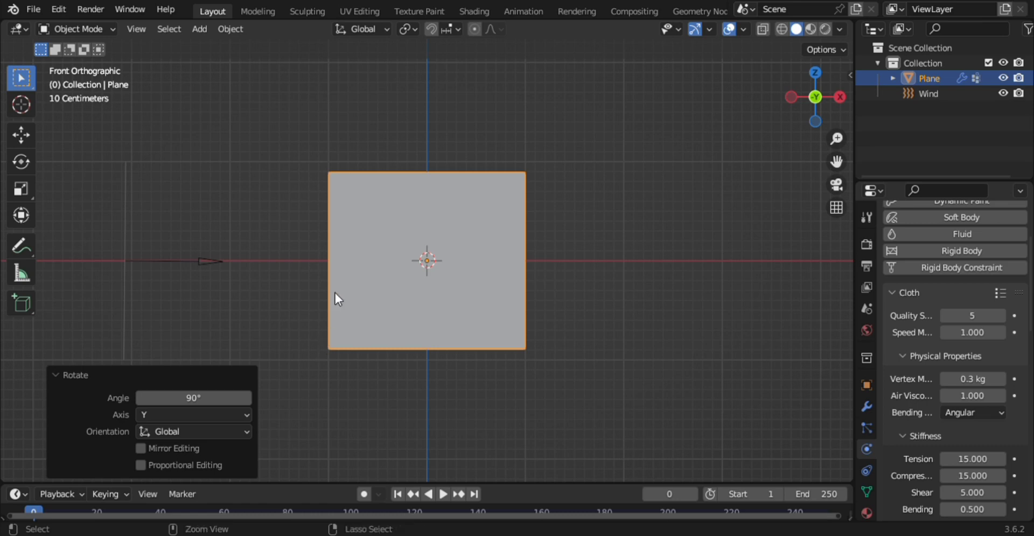
key(ctrl+a)
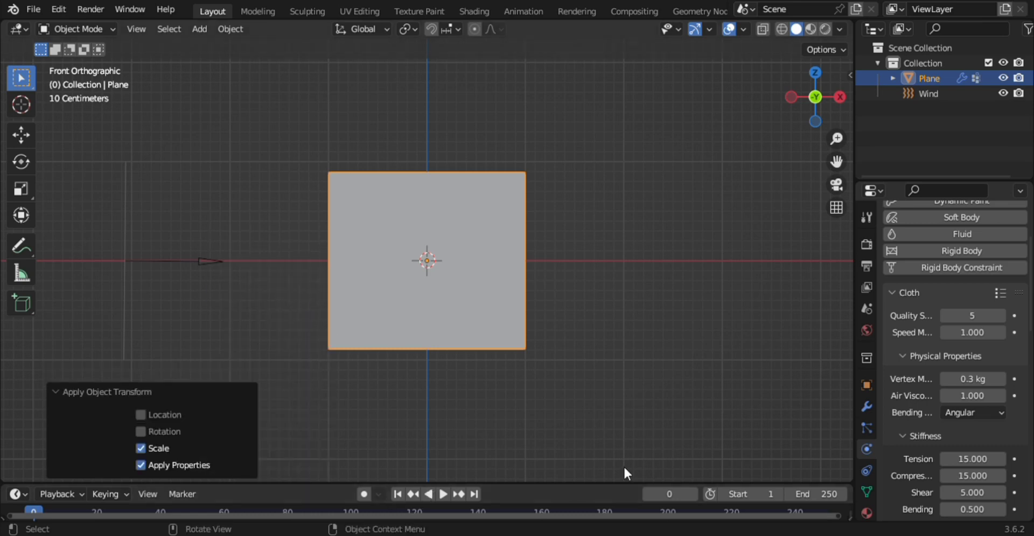
click(620, 434)
- Play the simulation with the turned cloth, replay it from the start, stop it, and return to frame 0
key(space)
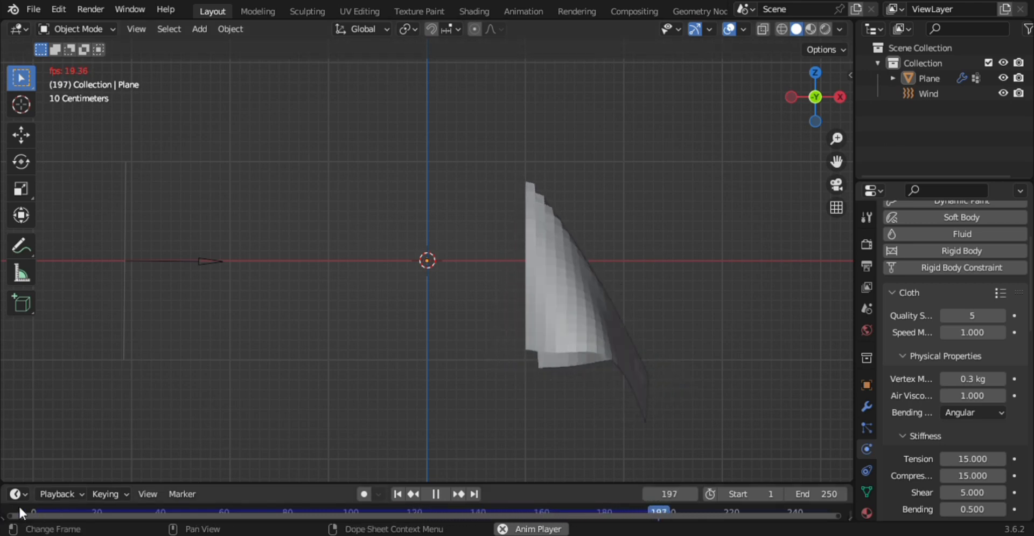
click(33, 509)
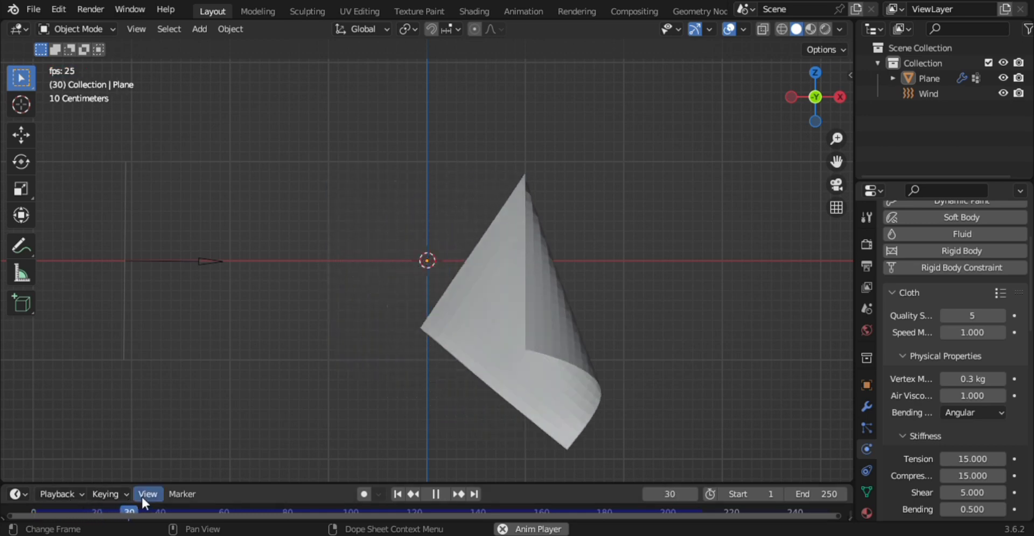
key(space)
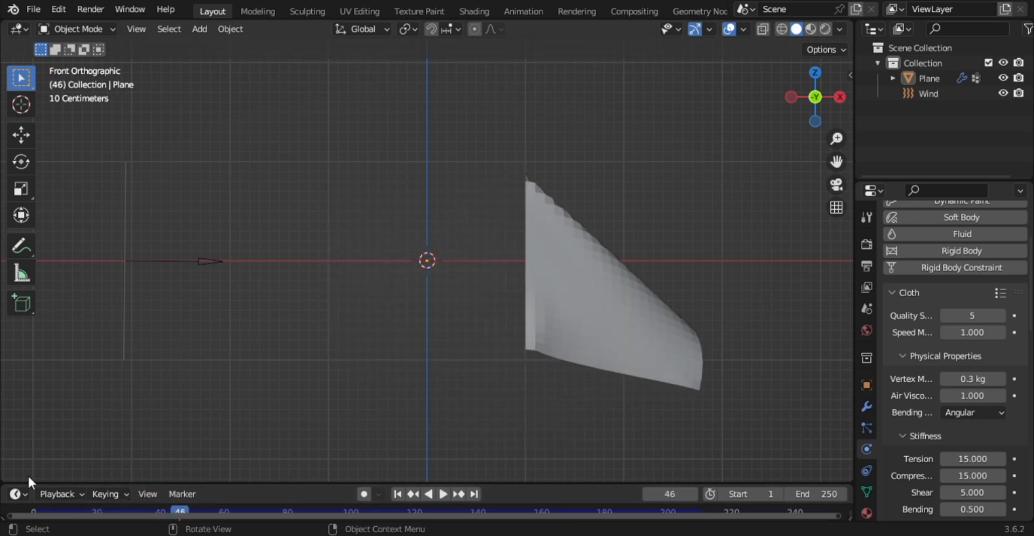
click(34, 510)
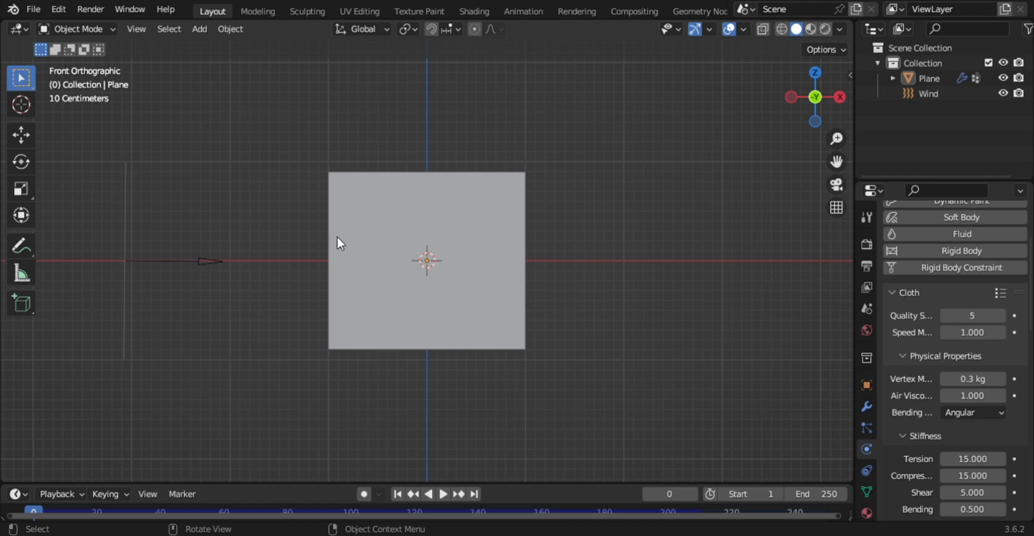
- Rotate the cloth plane 180° about the global Y axis so its pinned edge faces the wind field
click(489, 271)
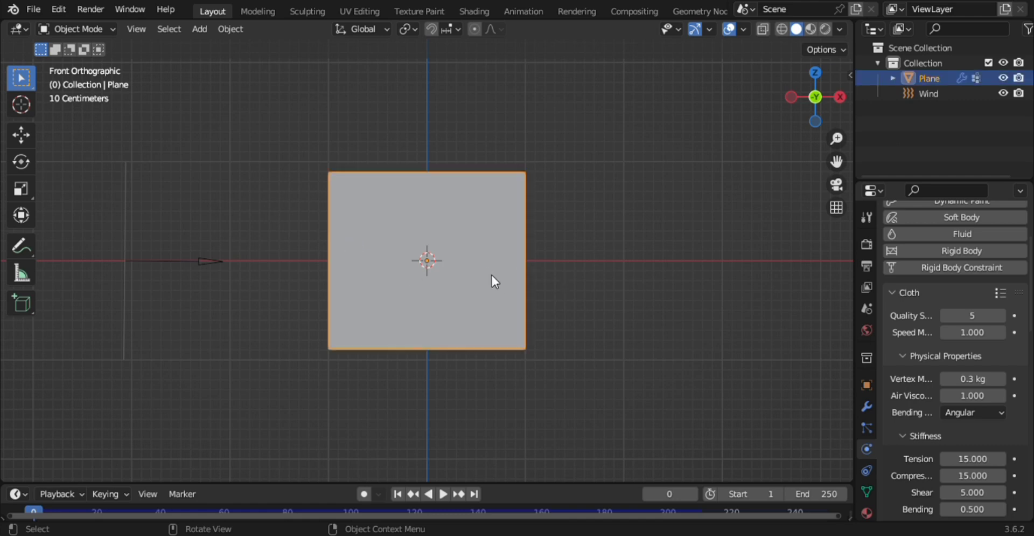
key(r)
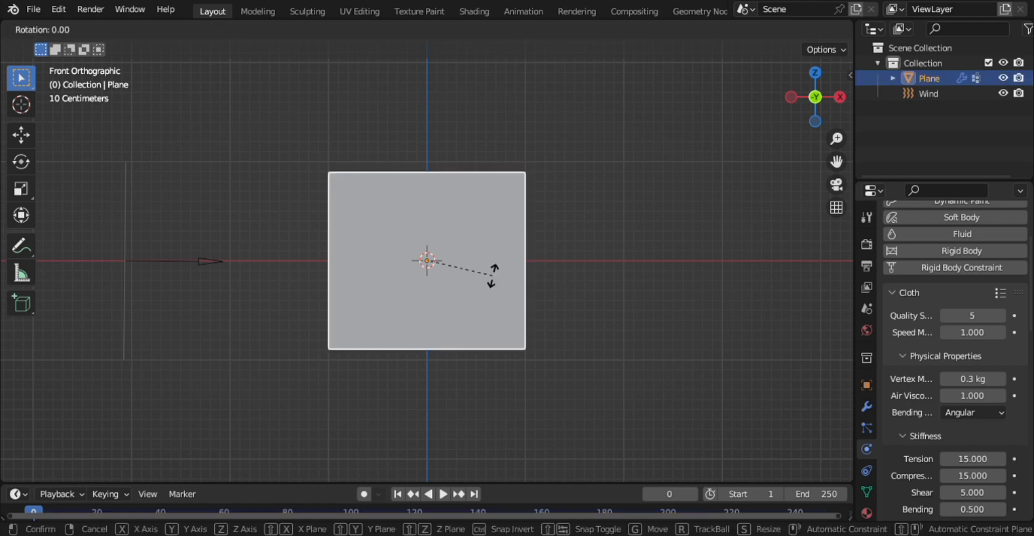
text(y)
text(1)
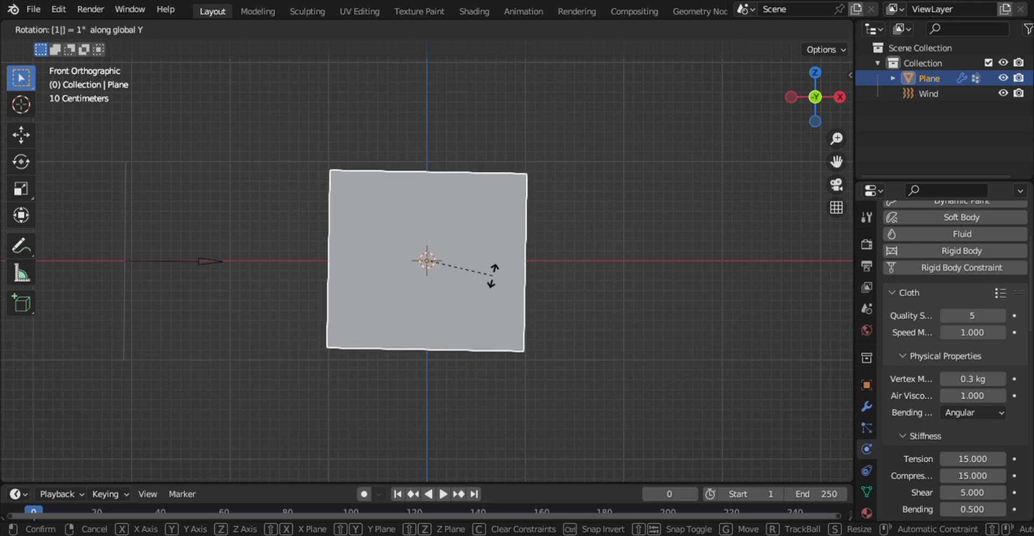
text(80)
key(Return)
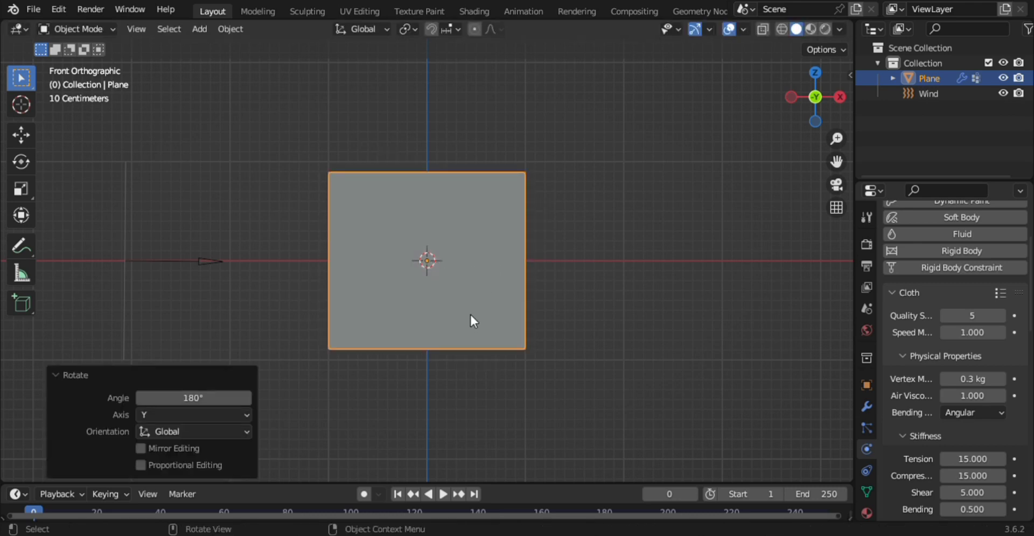
click(375, 407)
- Apply the scale of the rotated cloth plane and deselect it
click(439, 278)
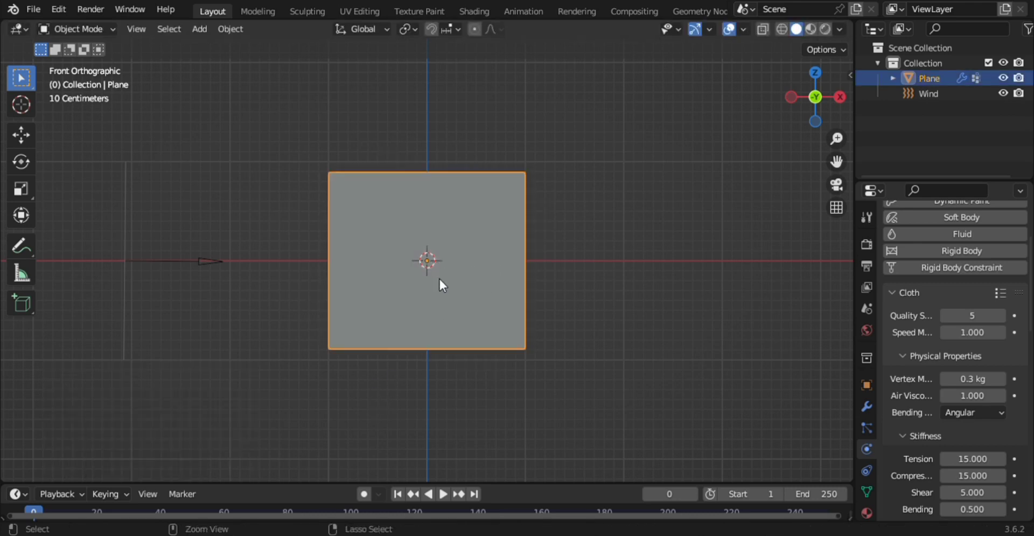
key(ctrl+a)
click(416, 281)
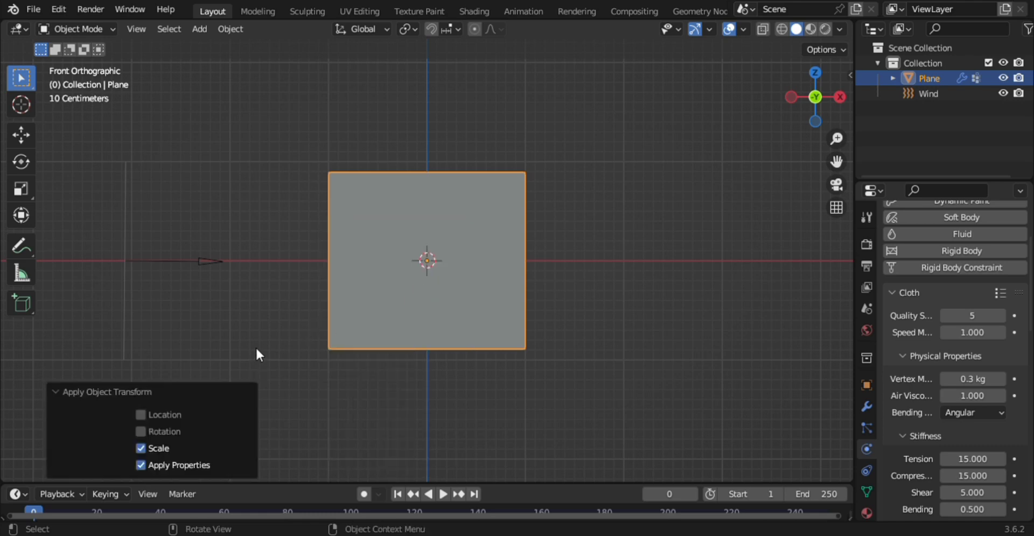
click(283, 319)
- Play the simulation with the pinned edge toward the wind, replay it, stop it, and return to frame 0
key(space)
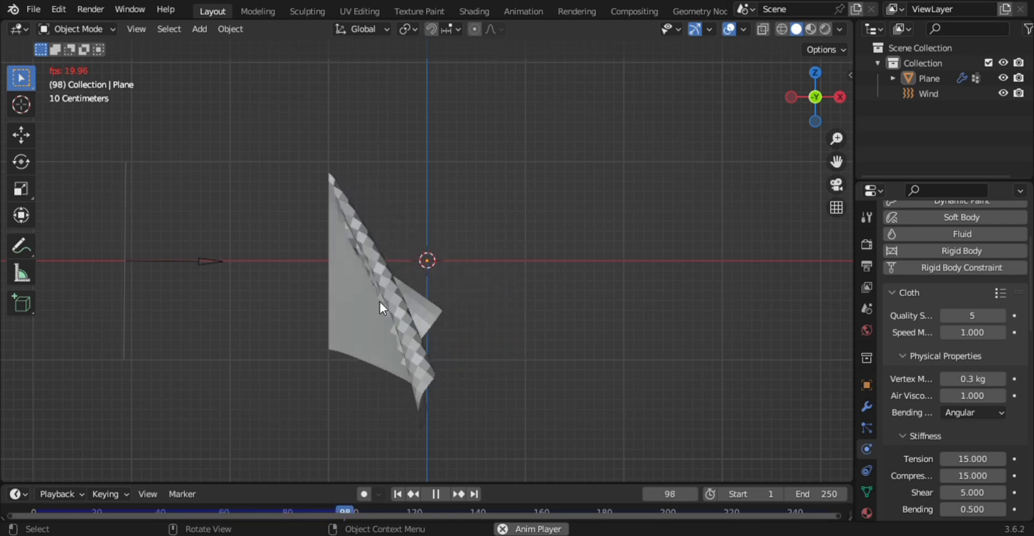
click(31, 506)
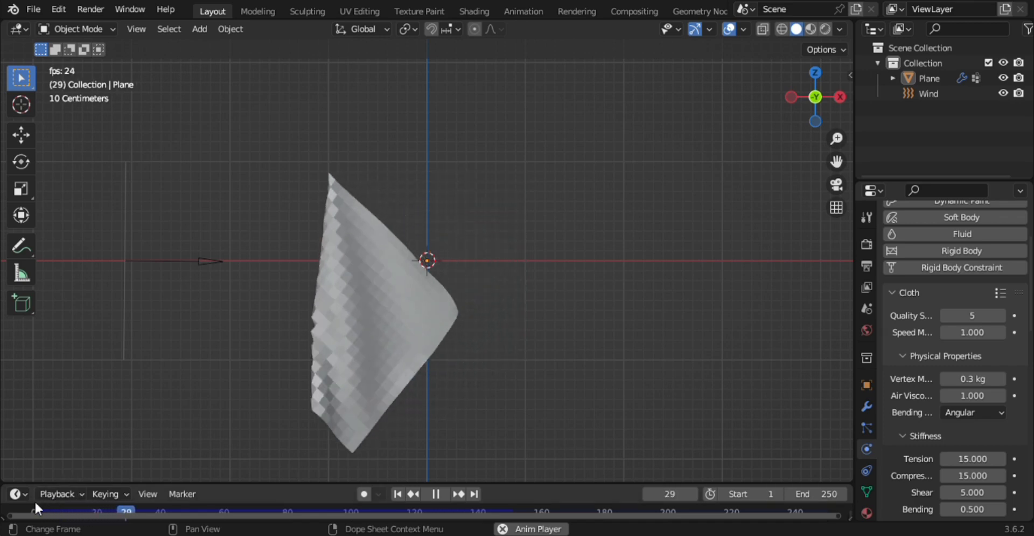
key(Escape)
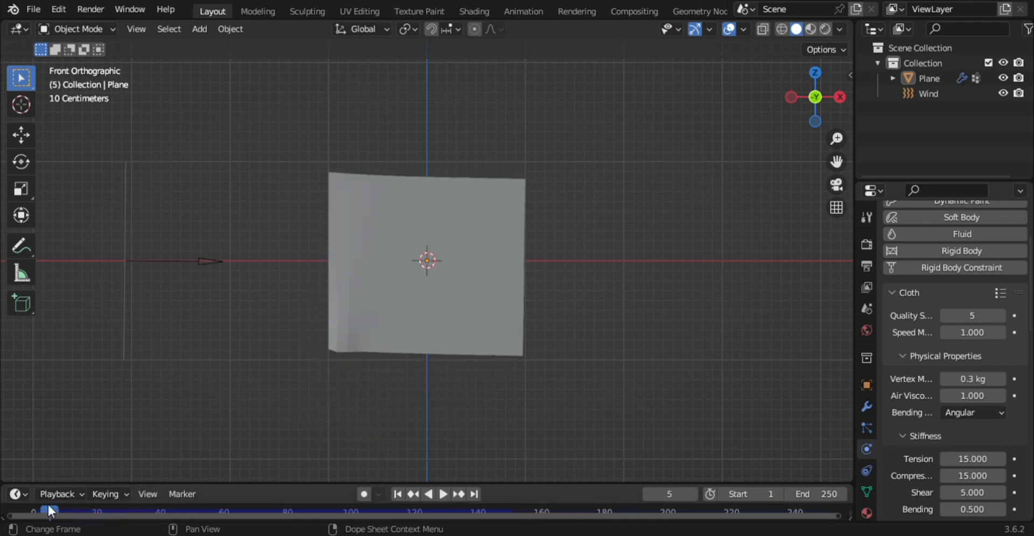
drag(50, 510, 34, 510)
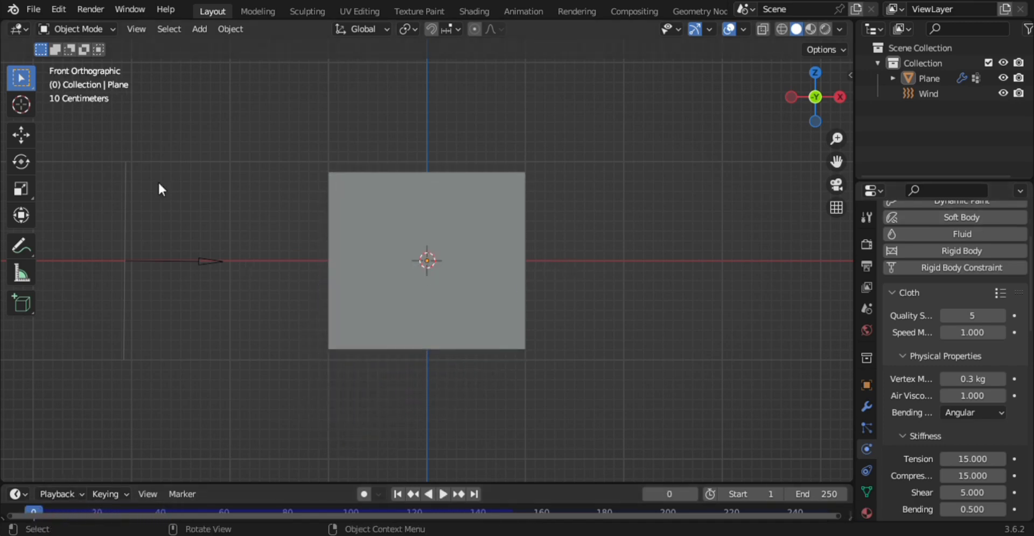
- Add a cylinder to the cloth plane's mesh in Edit Mode
shift+middle_drag(300, 268, 337, 178)
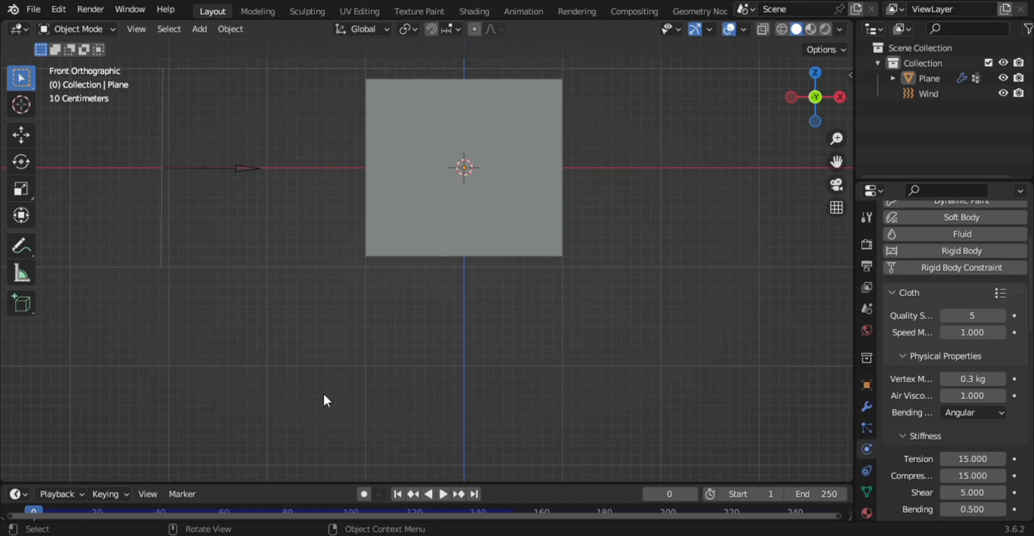
key(shift+a)
mouse_move(286, 123)
click(381, 169)
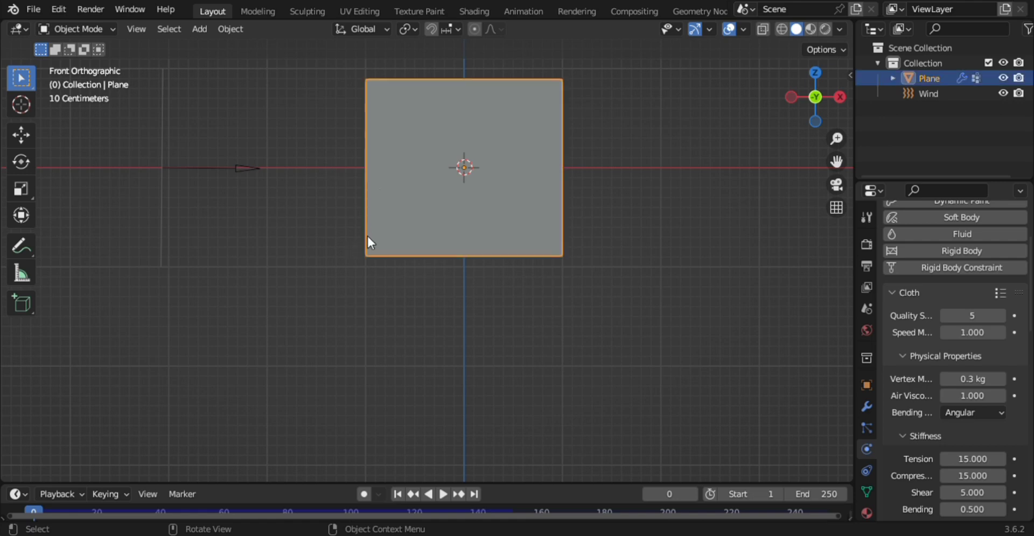
key(Tab)
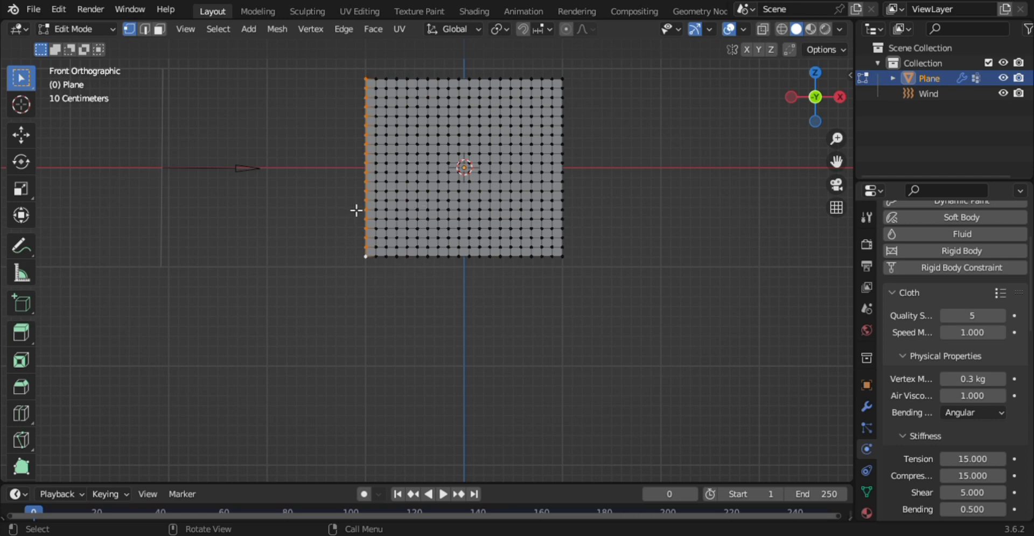
click(369, 282)
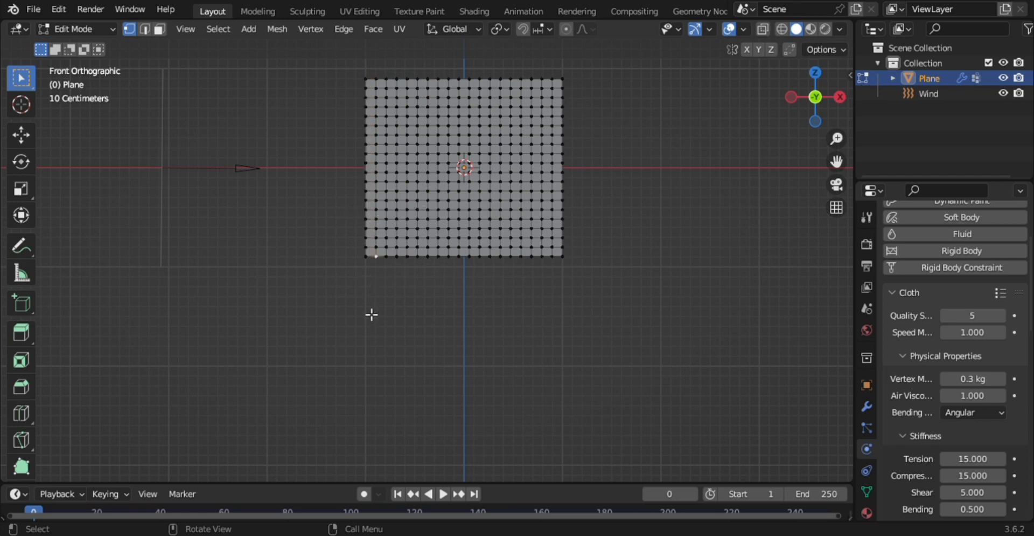
key(shift+a)
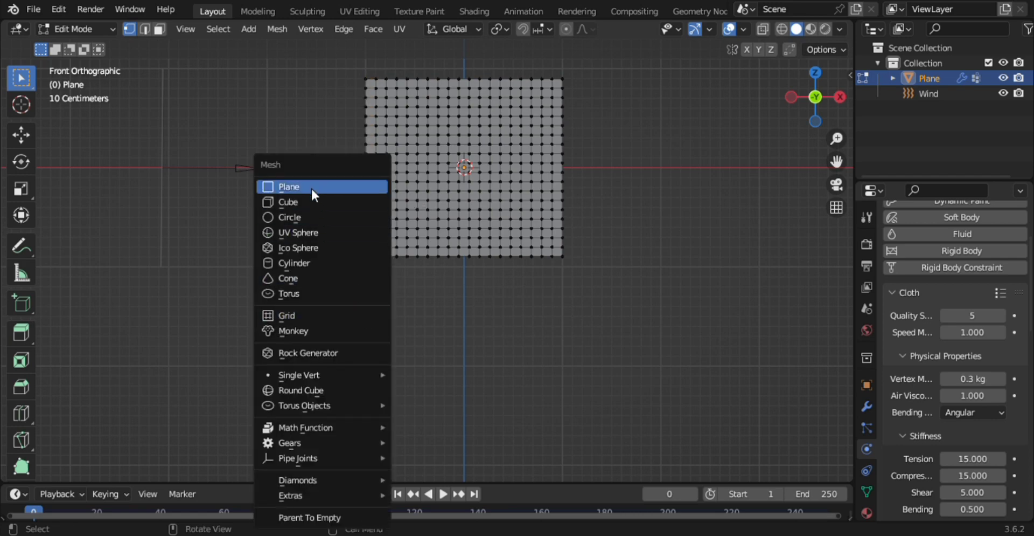
click(323, 263)
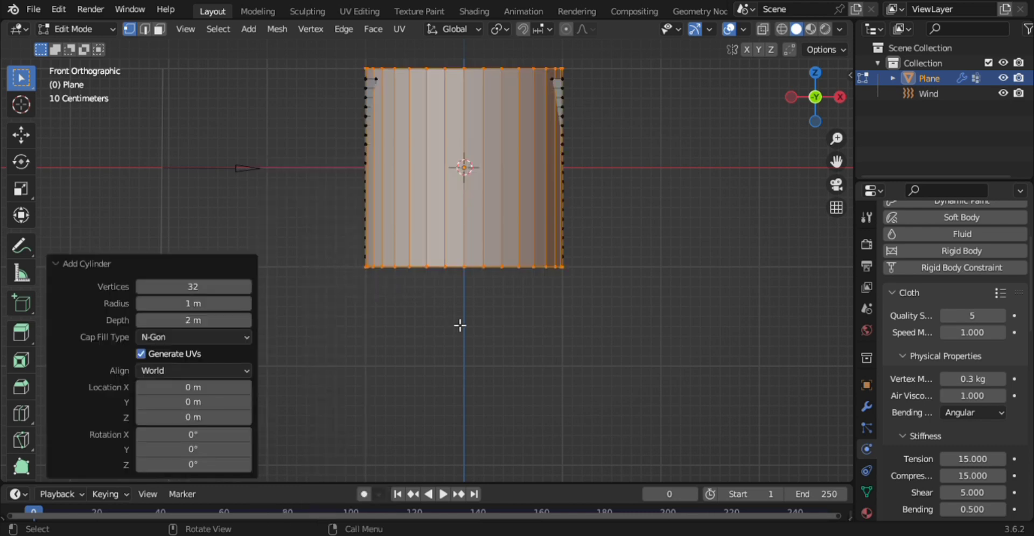
- Scale the cylinder to about 0.14 and move it about -1.12 m along X, to the plane's pinned edge
key(s)
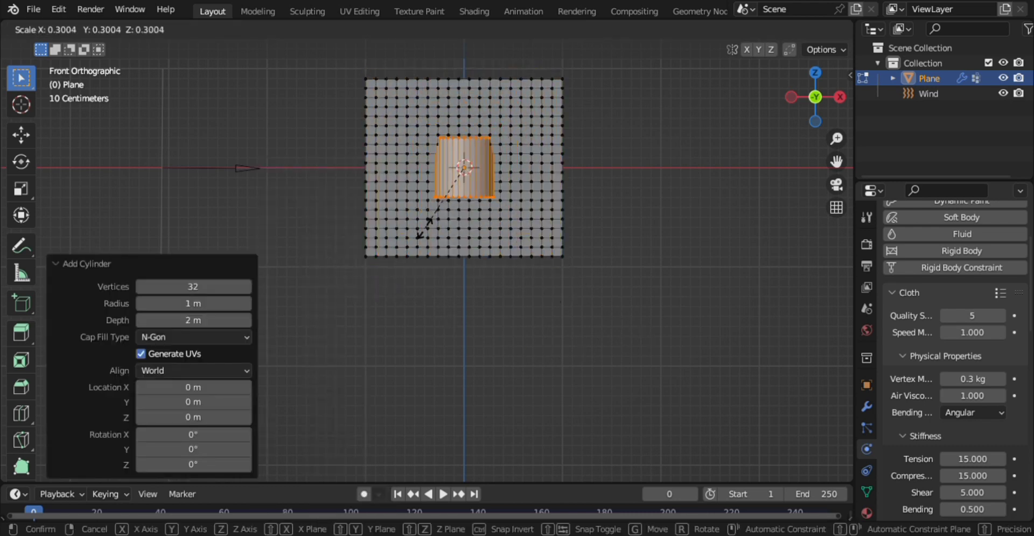
click(455, 204)
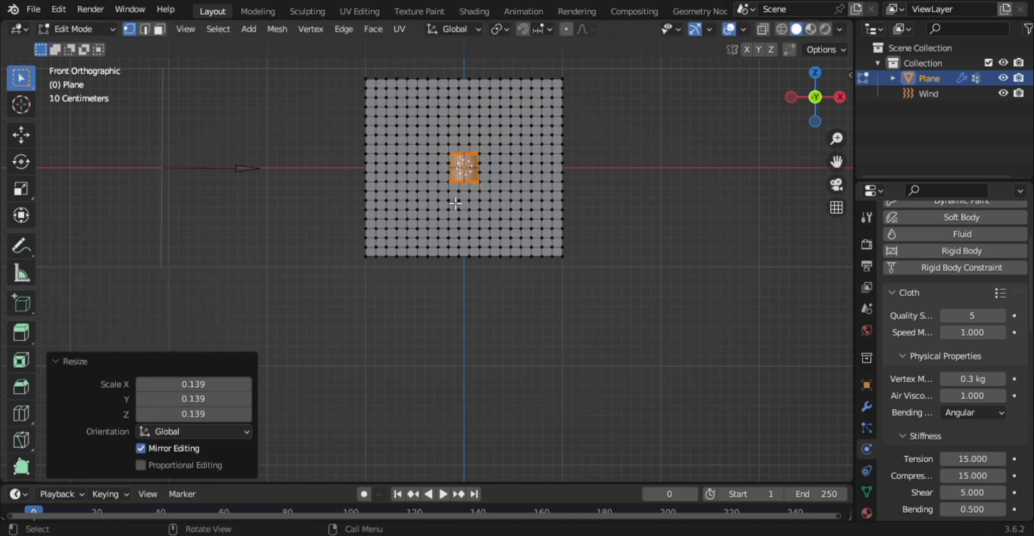
key(g)
key(x)
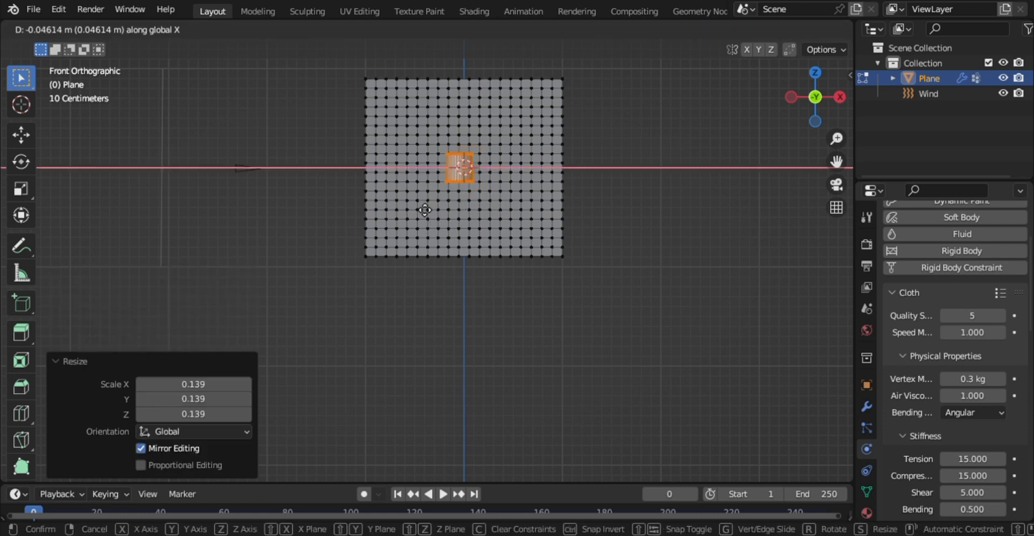
click(354, 212)
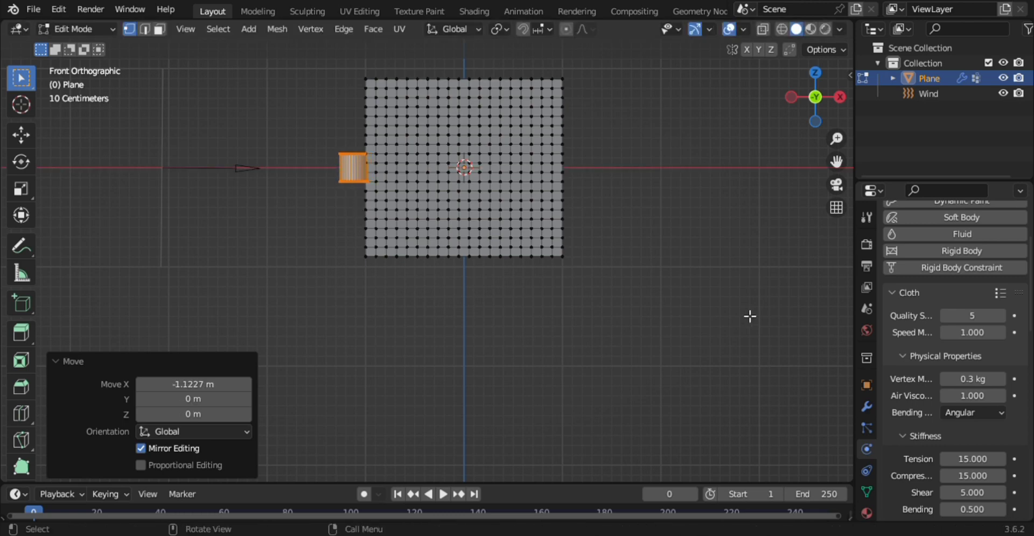
- Scale the cylinder by about 0.54 and shift it about 0.03 m along X against the pinned edge
key(s)
click(552, 266)
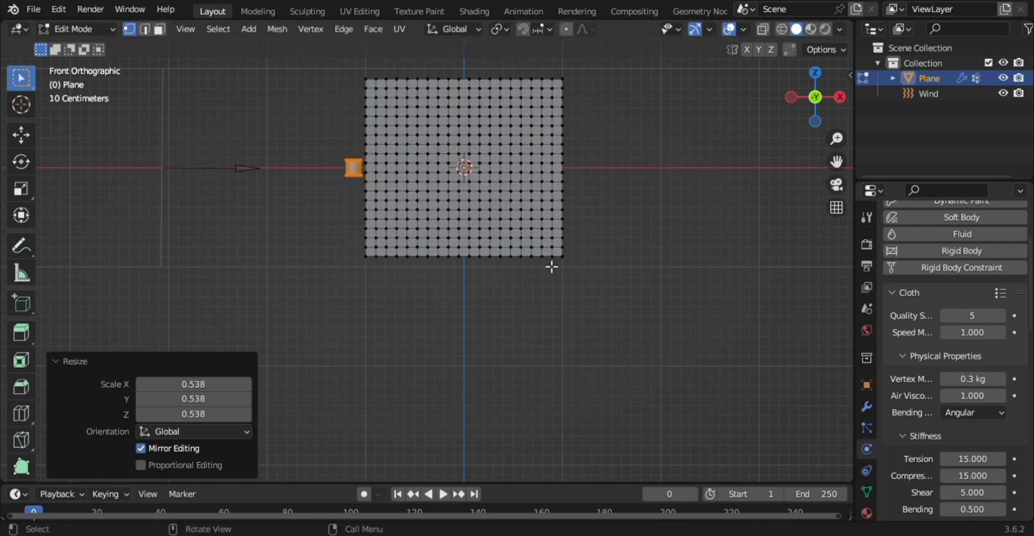
key(g)
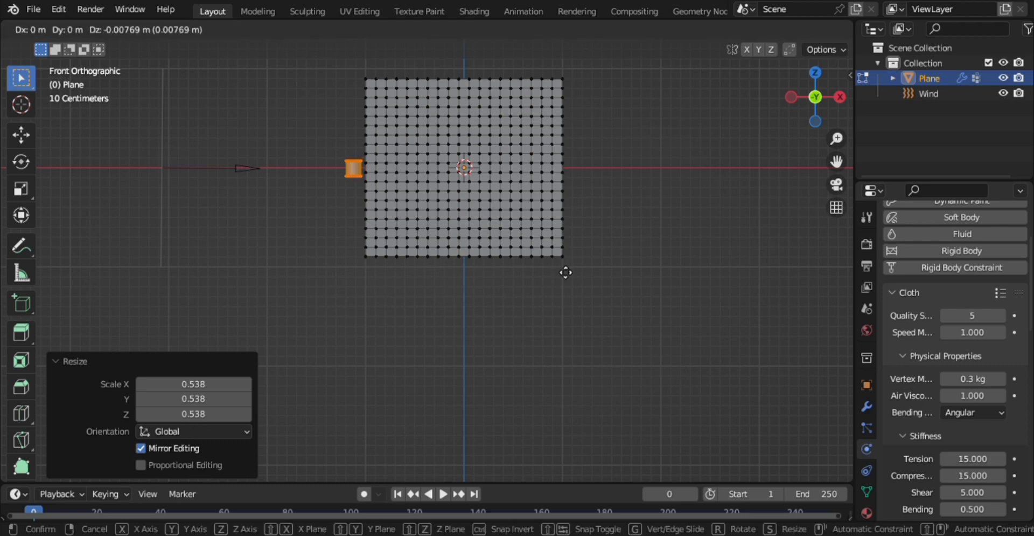
key(x)
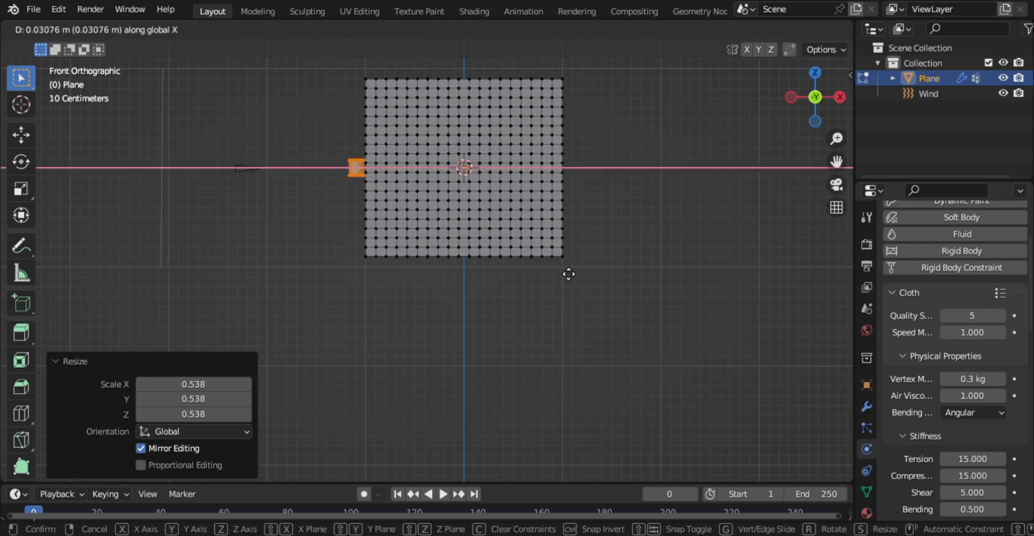
click(568, 274)
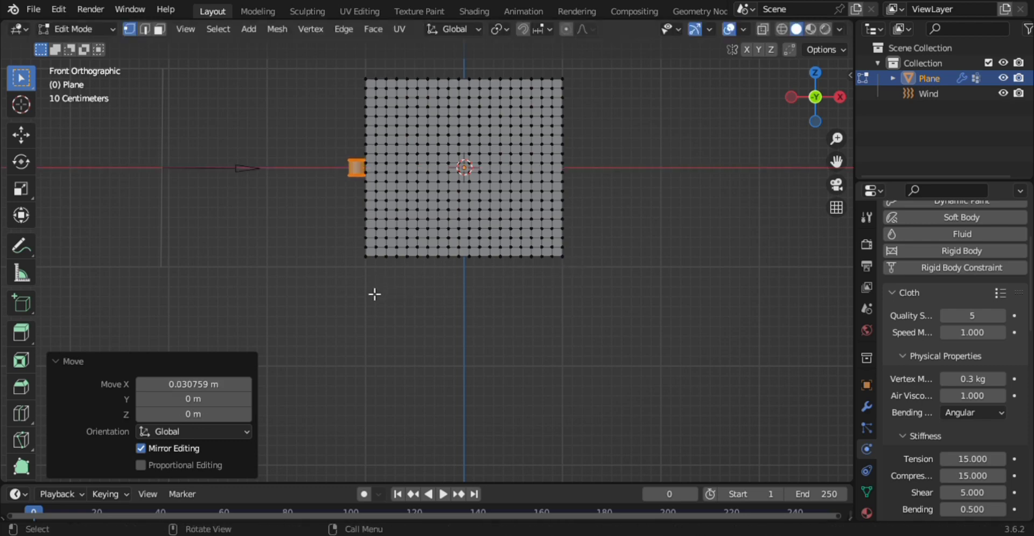
- Stretch the cylinder by about 12.4 along Z so it spans slightly more than the plane's height
key(s)
key(z)
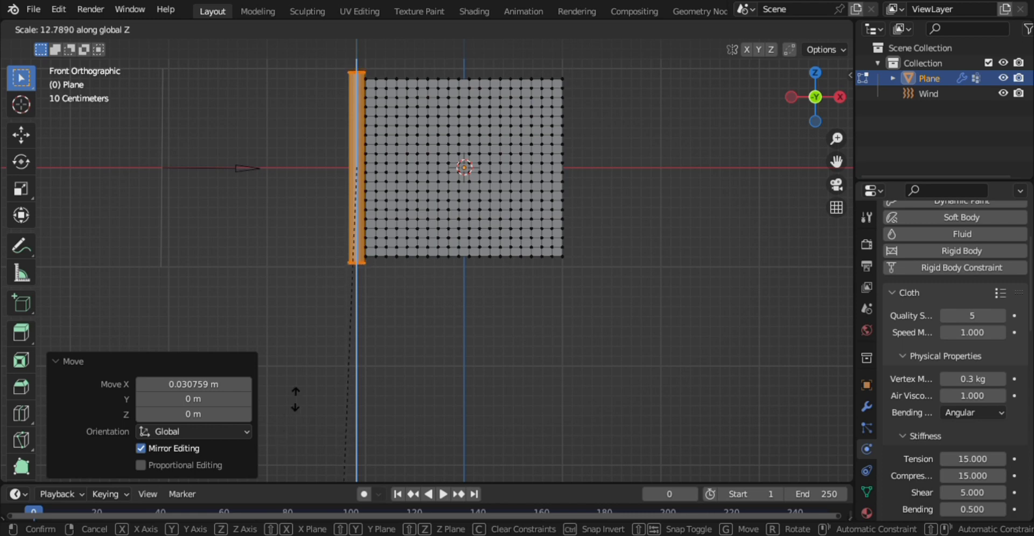
click(313, 360)
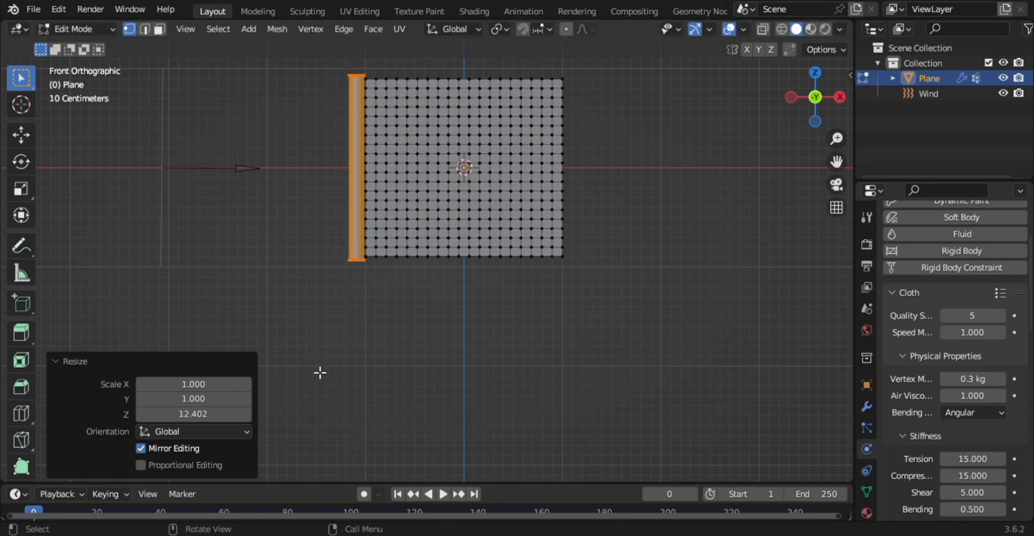
- Extrude the pole's bottom face about 0.08 m downward and scale the new face to about 1.2
middle_drag(377, 249, 375, 220)
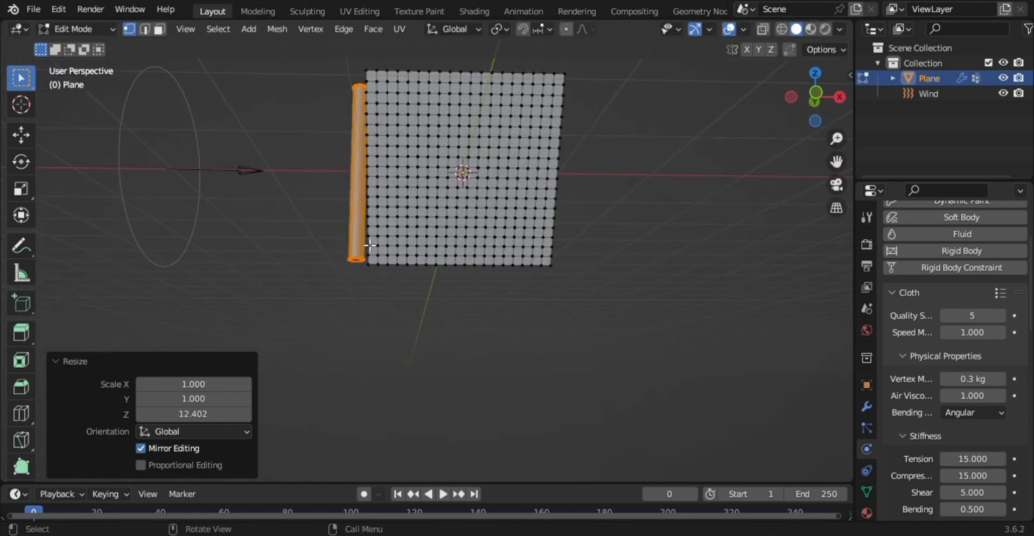
key(3)
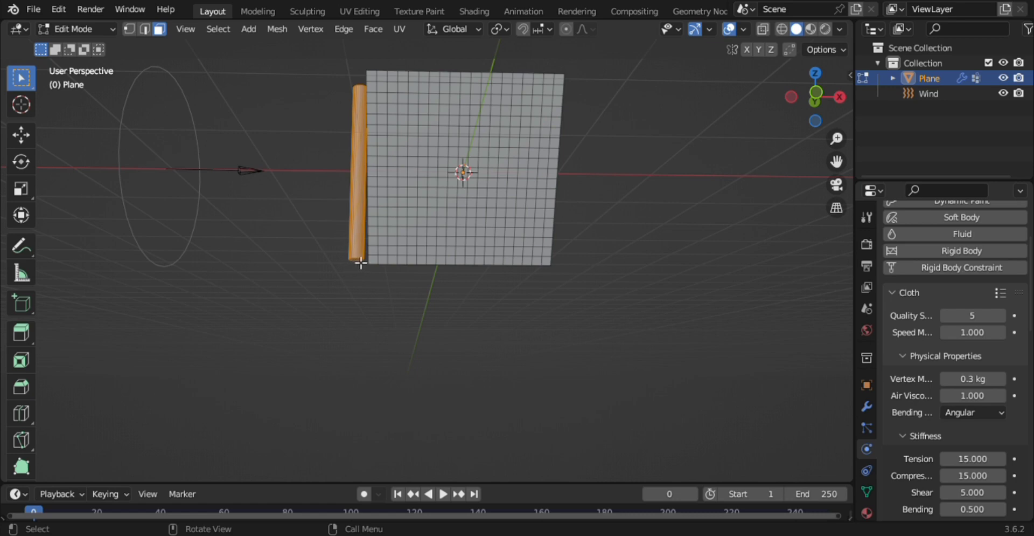
click(362, 264)
click(364, 264)
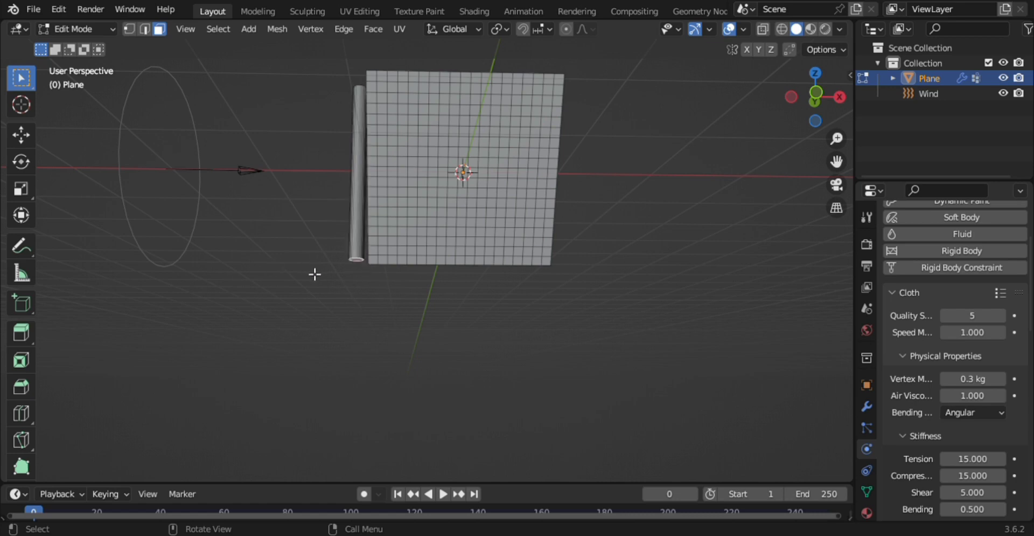
key(KP_1)
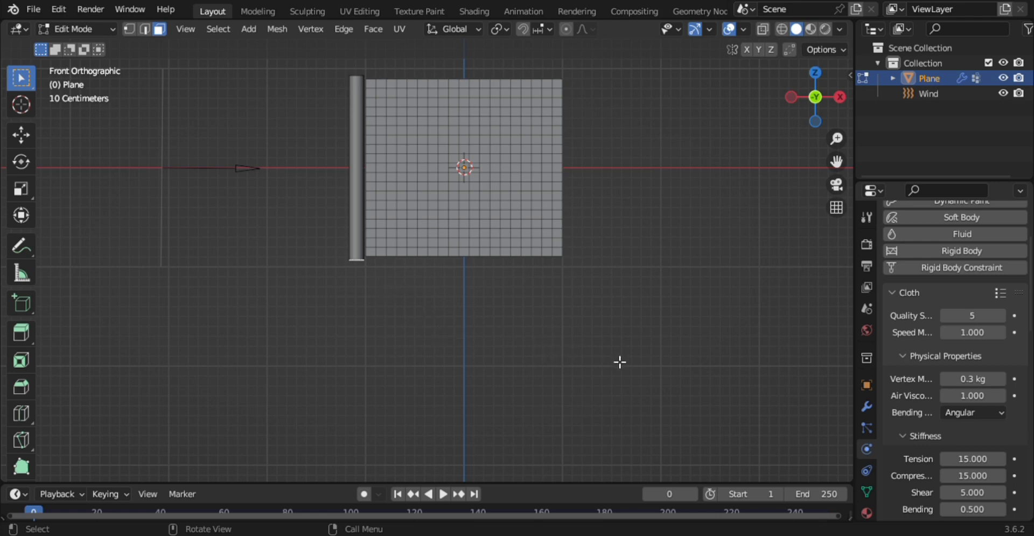
key(i)
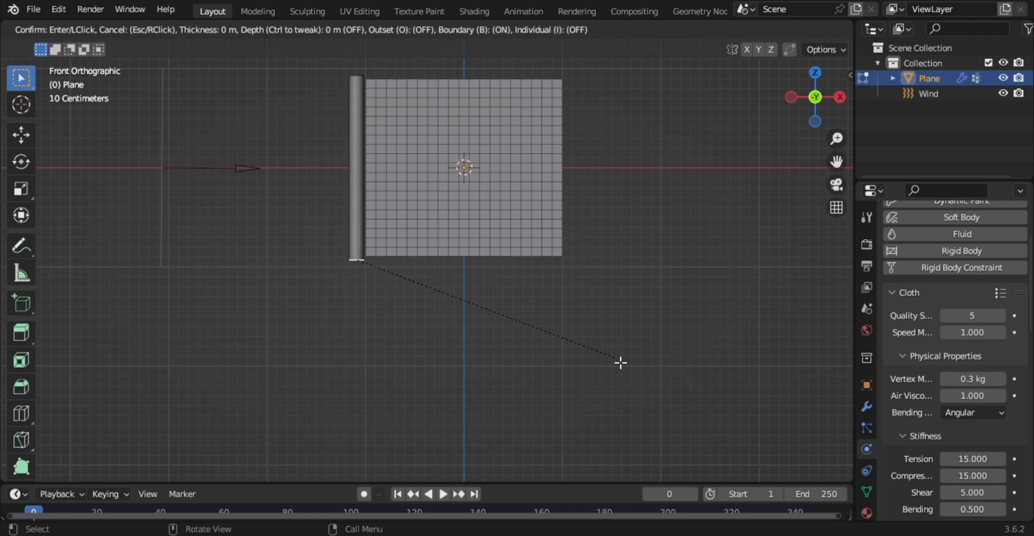
right_click(622, 362)
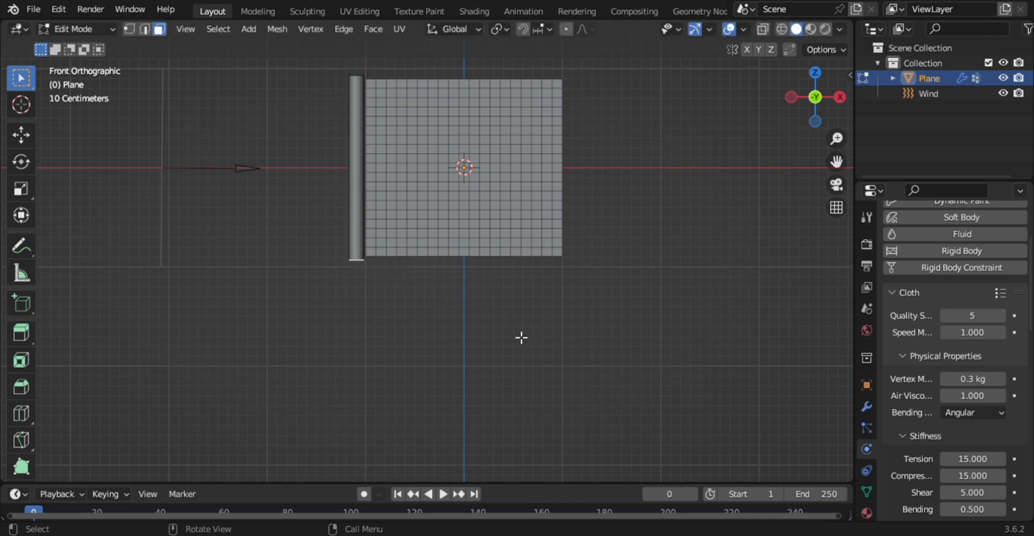
key(e)
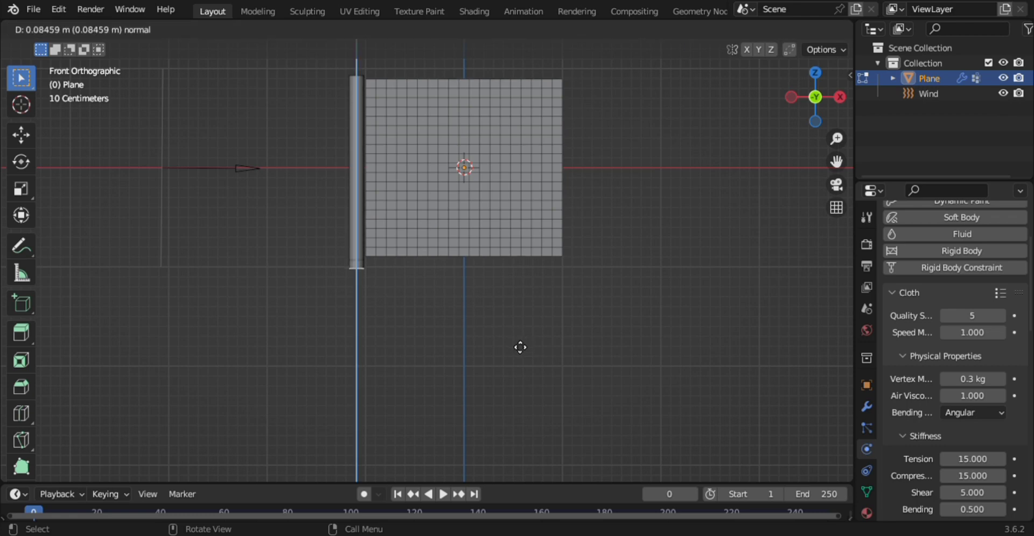
click(518, 344)
key(s)
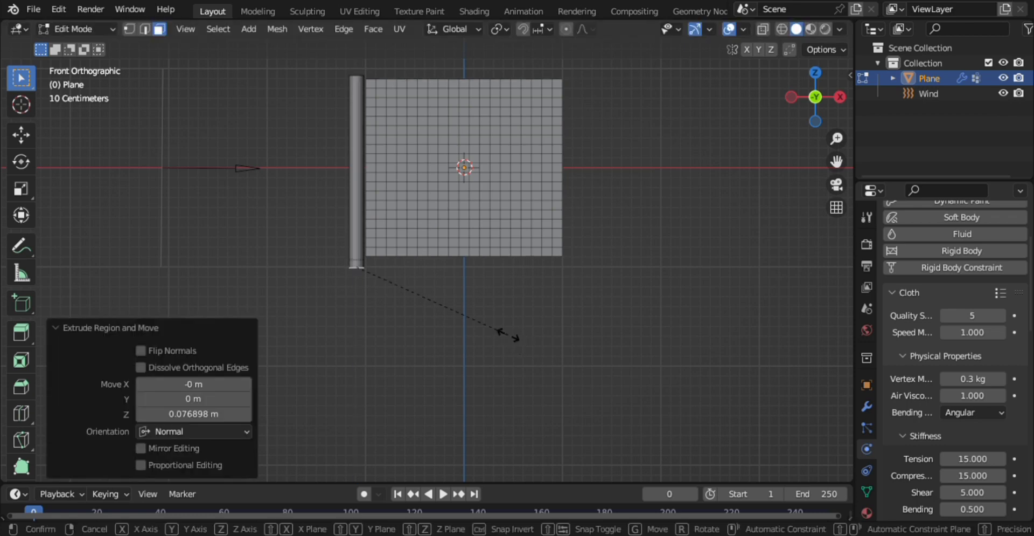
click(542, 338)
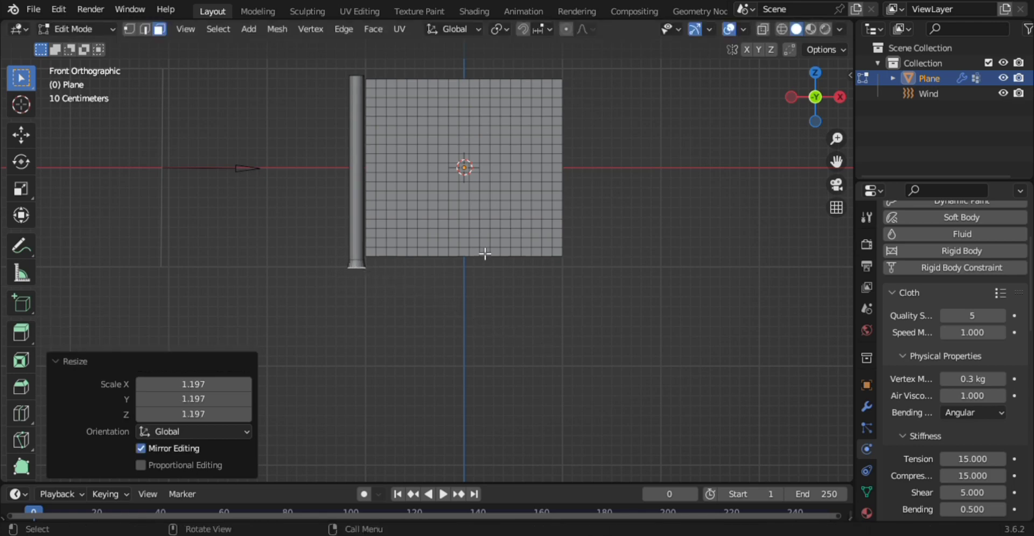
- Extrude the widened bottom face about 2.11 m down along Z, return to Object Mode and deselect the mesh
key(g)
key(z)
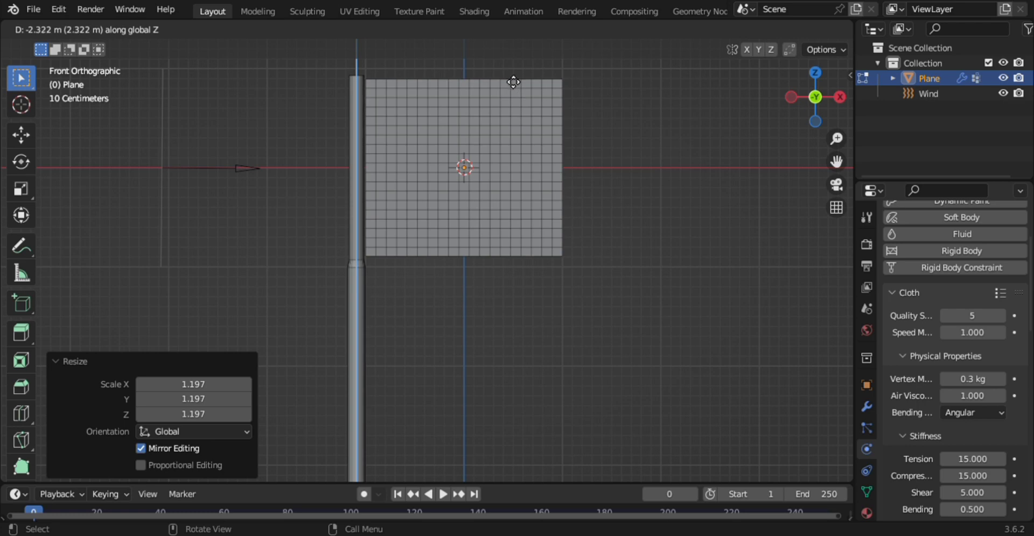
click(529, 60)
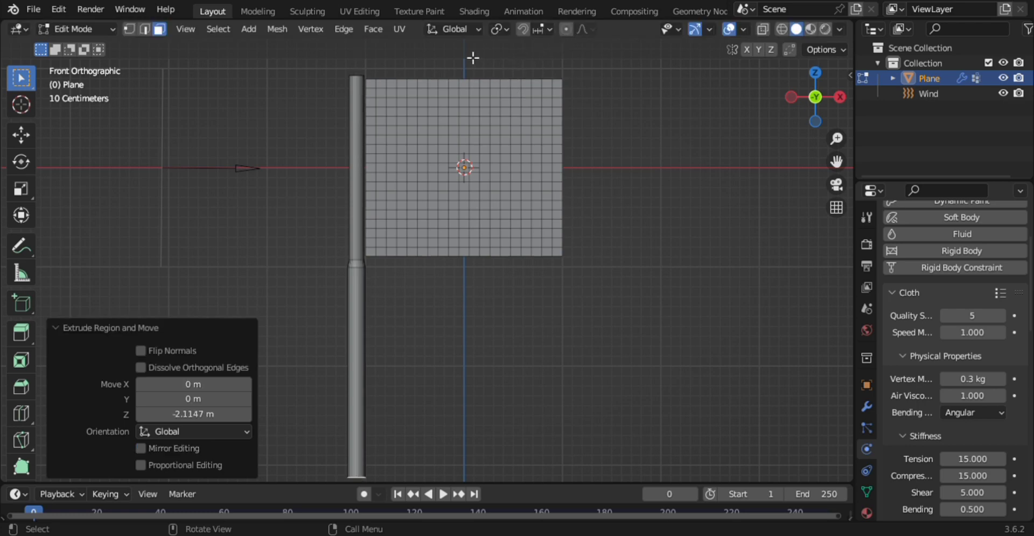
scroll(474, 59, down, 2)
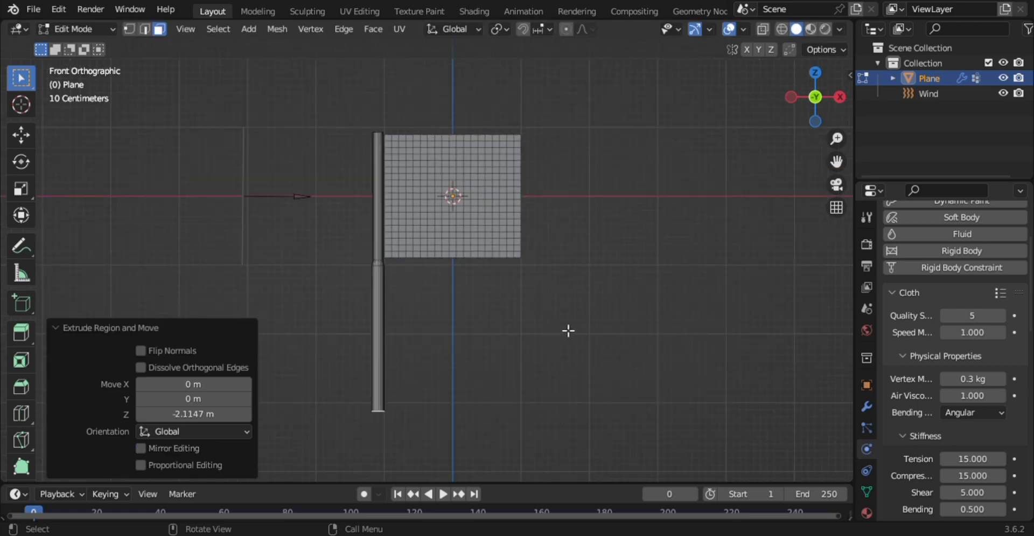
key(Tab)
click(807, 286)
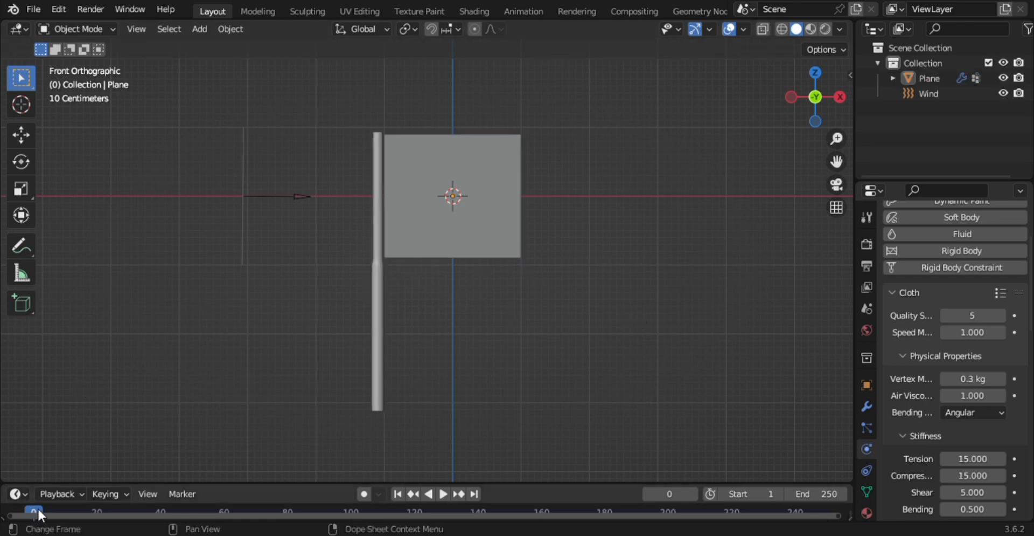
- Play the simulation with the pole added, stop it, and return to frame 0
key(space)
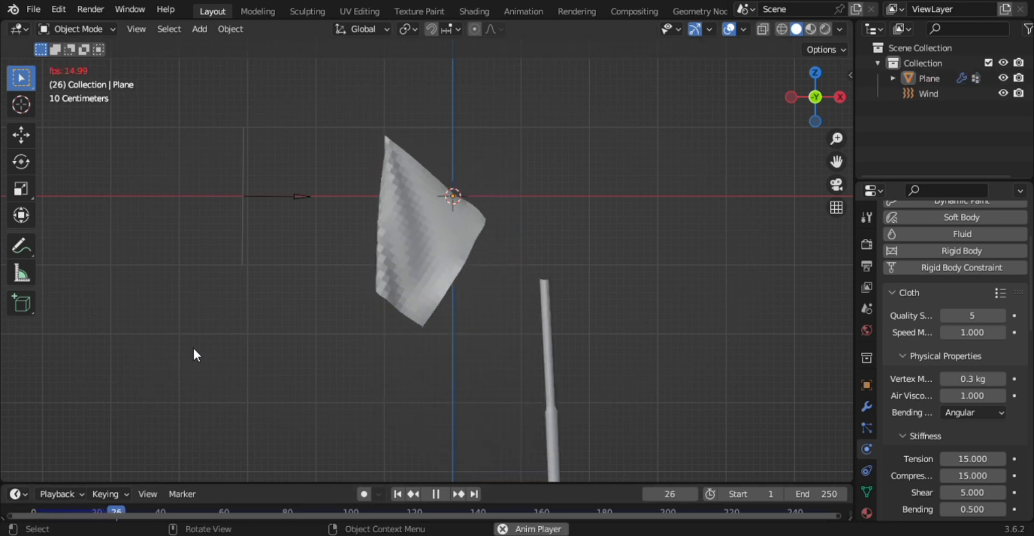
key(space)
click(32, 505)
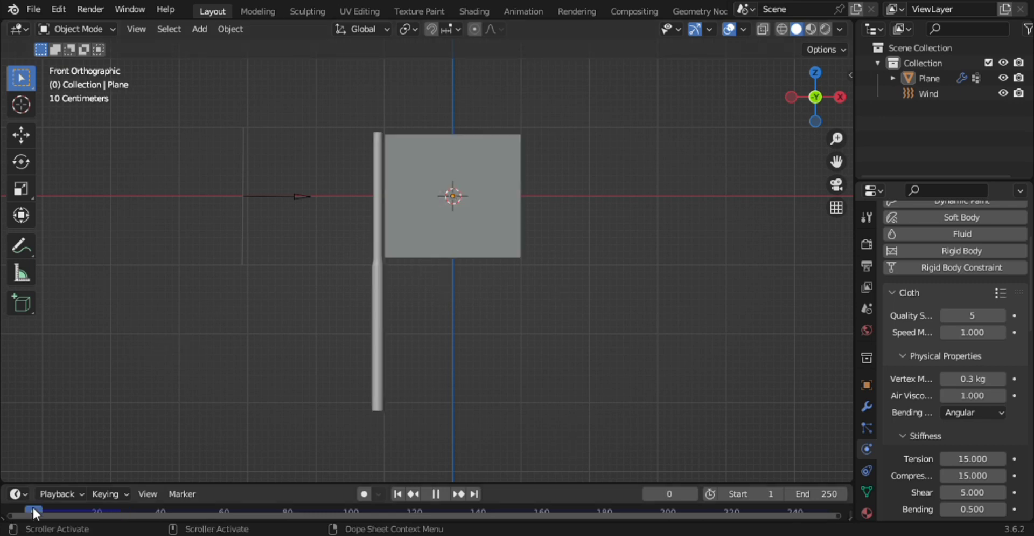
- Apply the scale of the combined cloth and pole object and deselect it
click(375, 332)
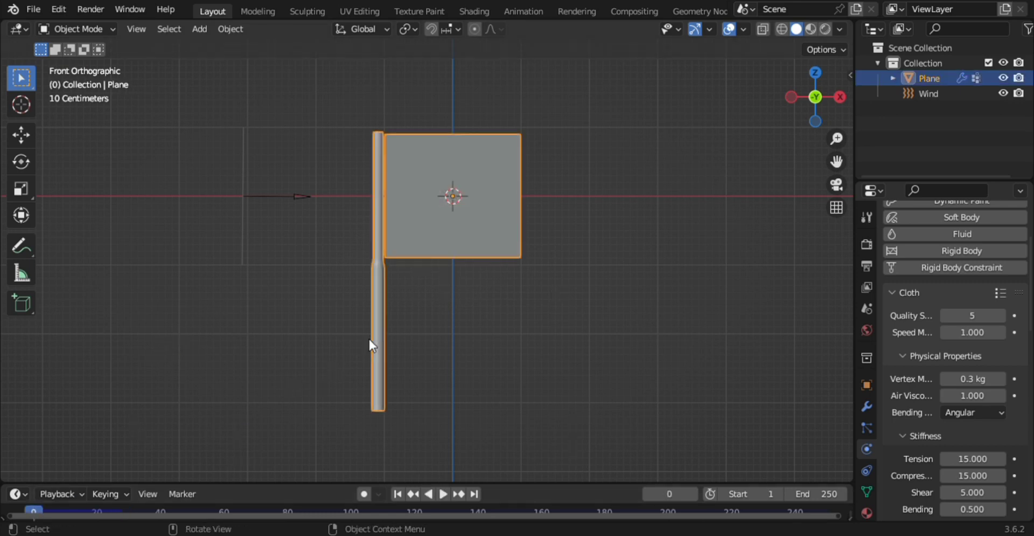
key(ctrl+a)
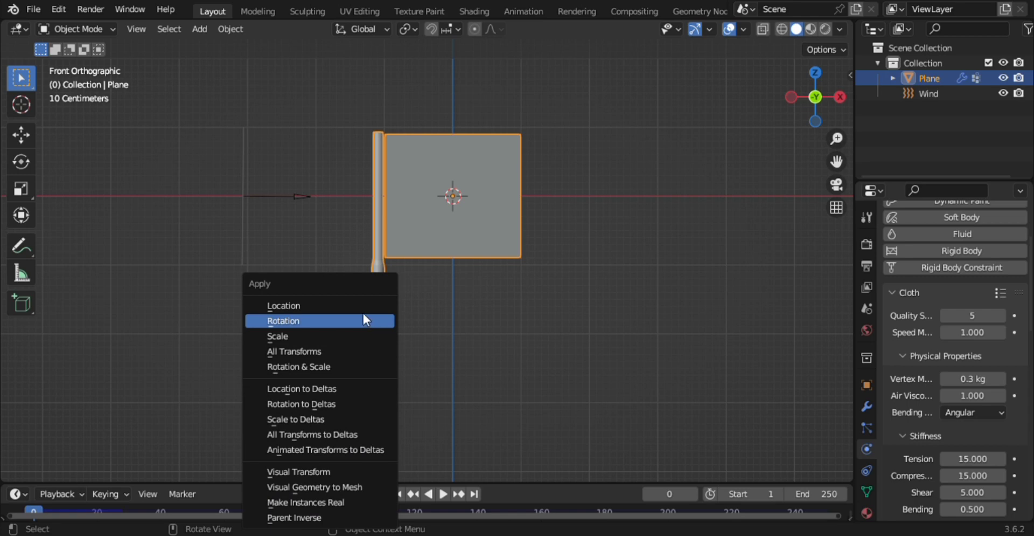
click(360, 336)
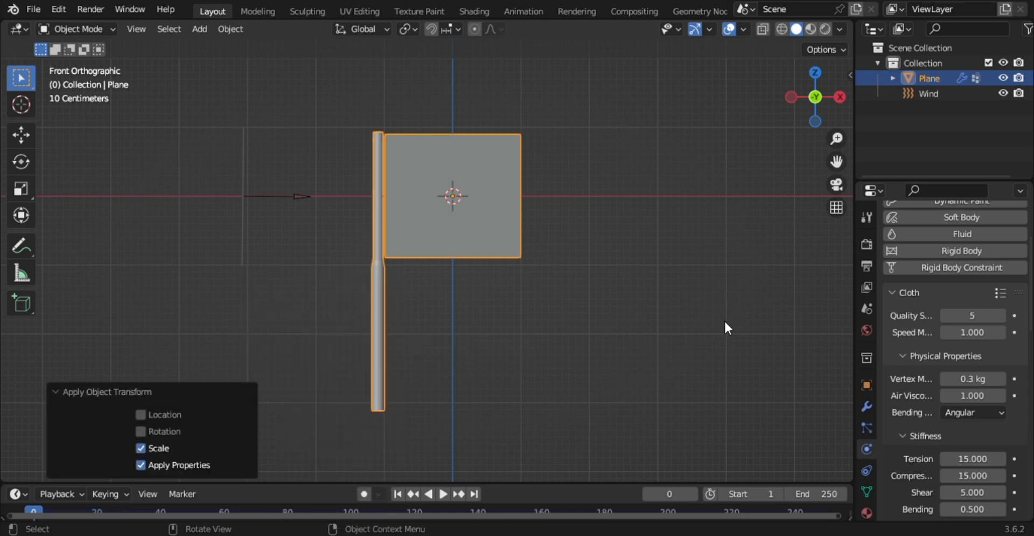
click(549, 297)
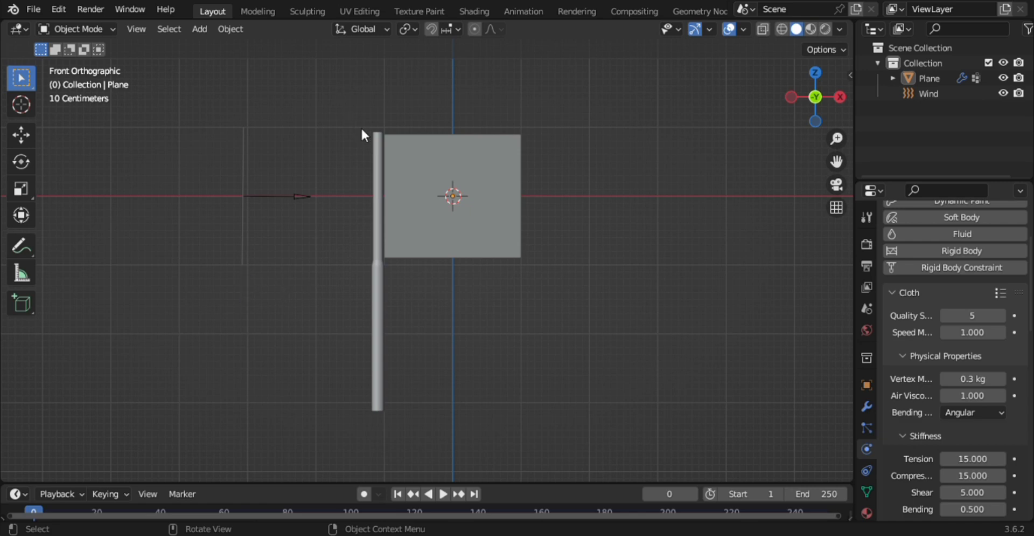
- Enter Edit Mode on the cloth and pole object and select the pole's top edge loop in vertex selection mode
click(379, 134)
key(Tab)
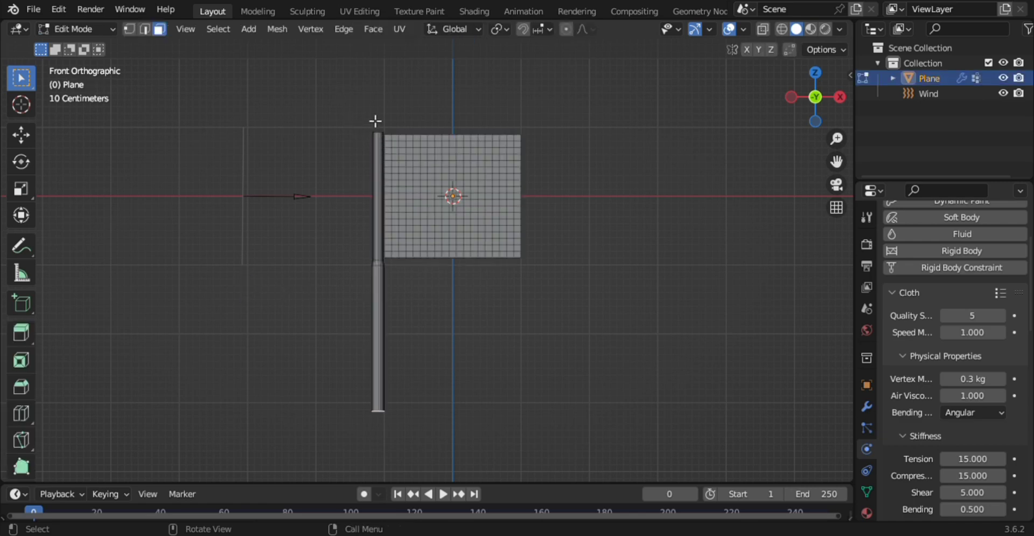
middle_drag(374, 124, 369, 151)
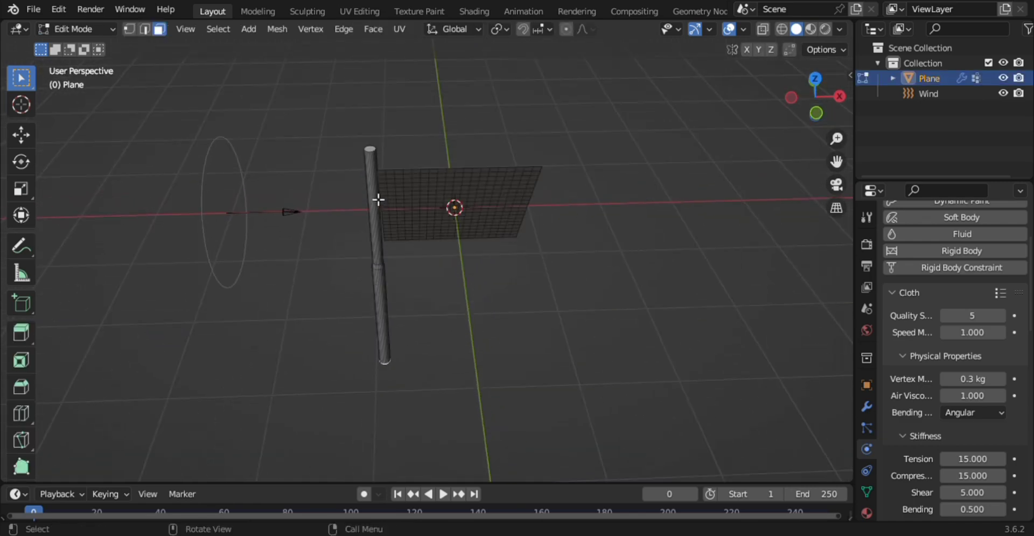
scroll(376, 155, up, 4)
scroll(374, 153, down, 2)
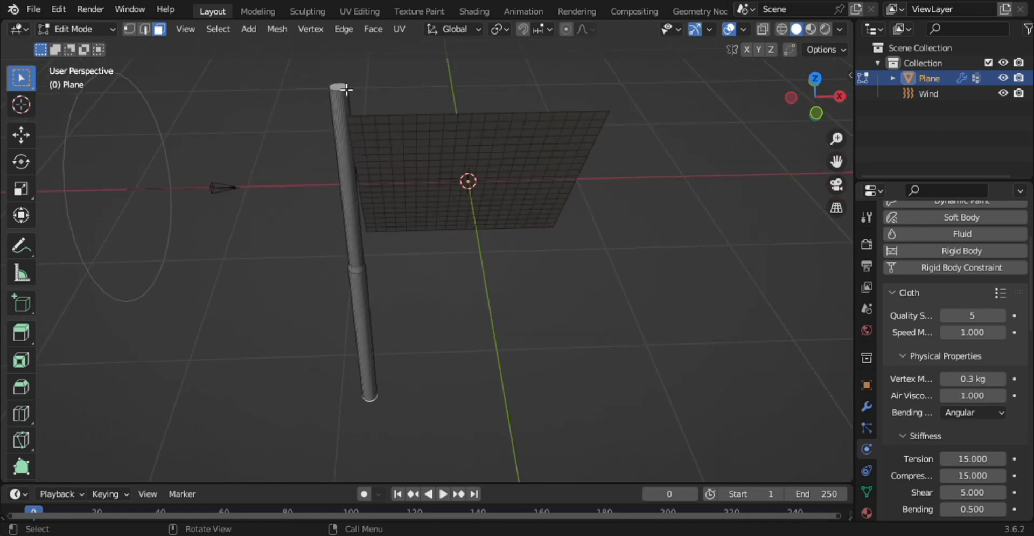
key(1)
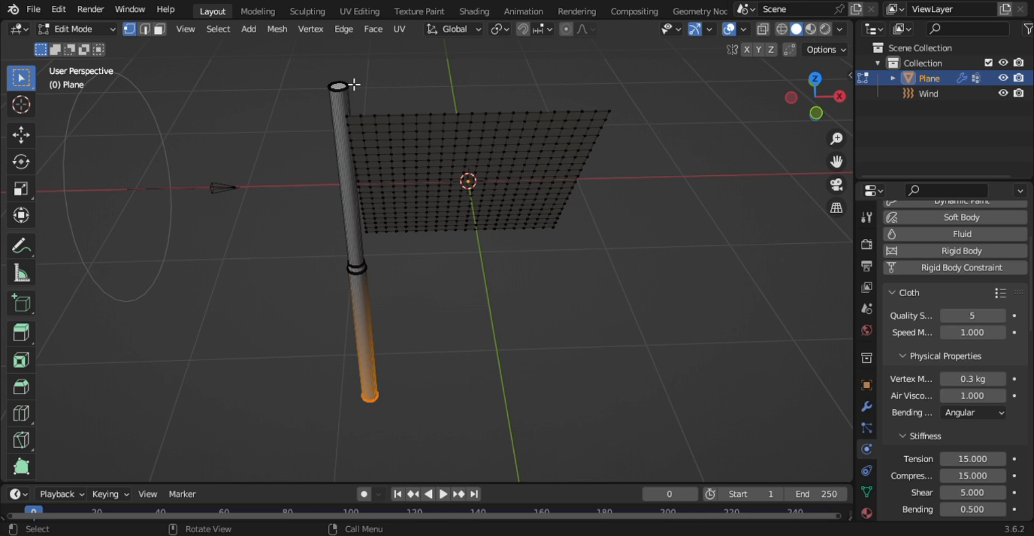
click(377, 69)
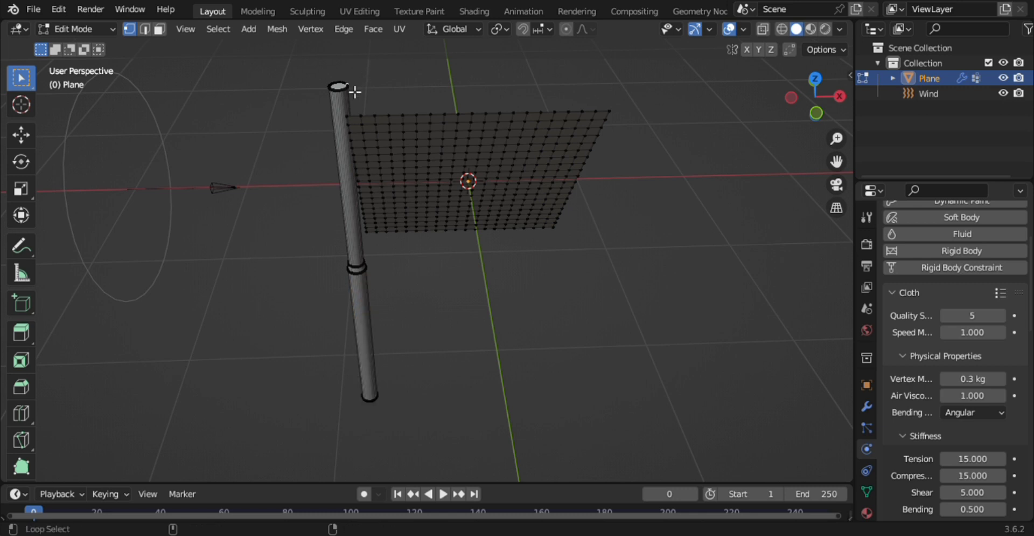
key(l)
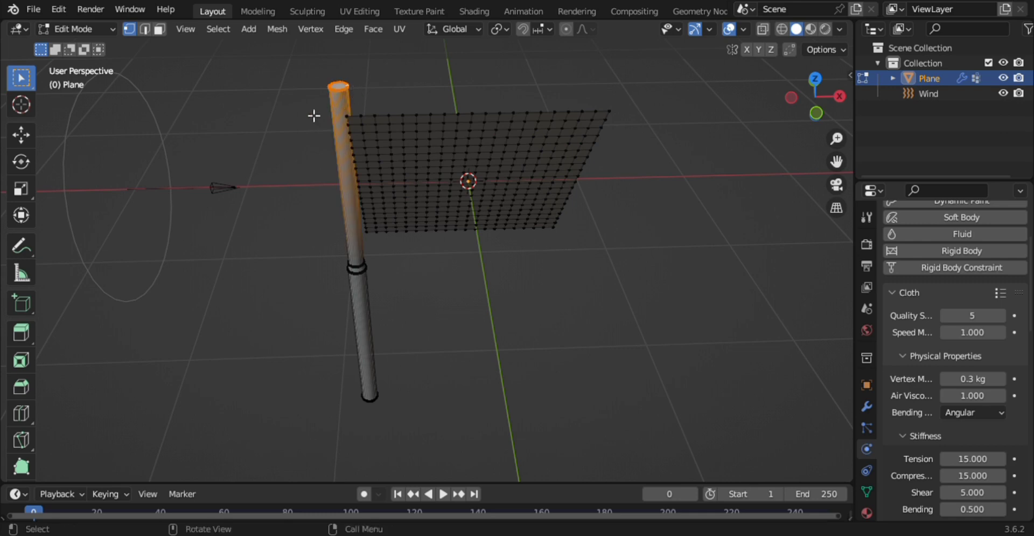
- Add a new vertex group to the object and name it pin2
click(862, 491)
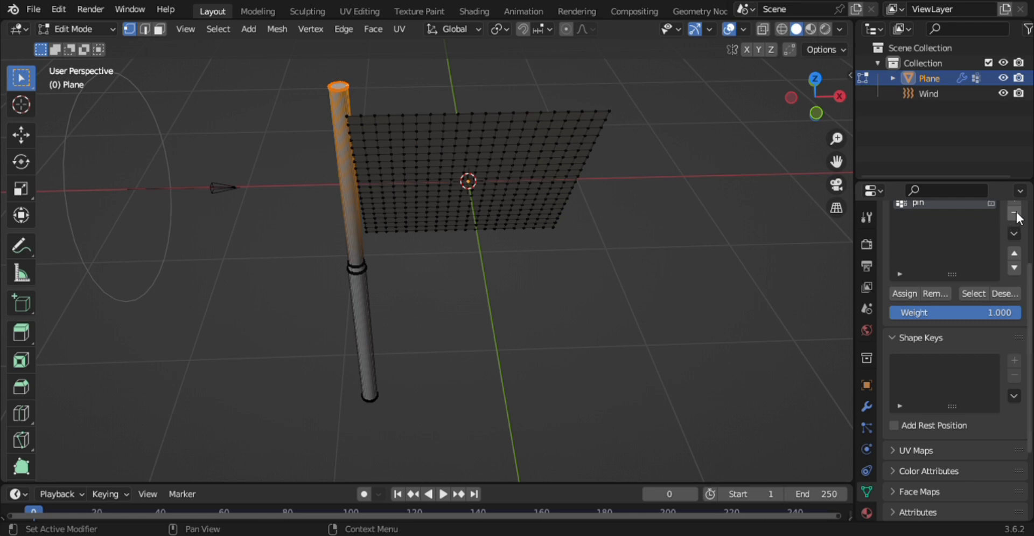
scroll(1020, 217, up, 3)
click(1015, 258)
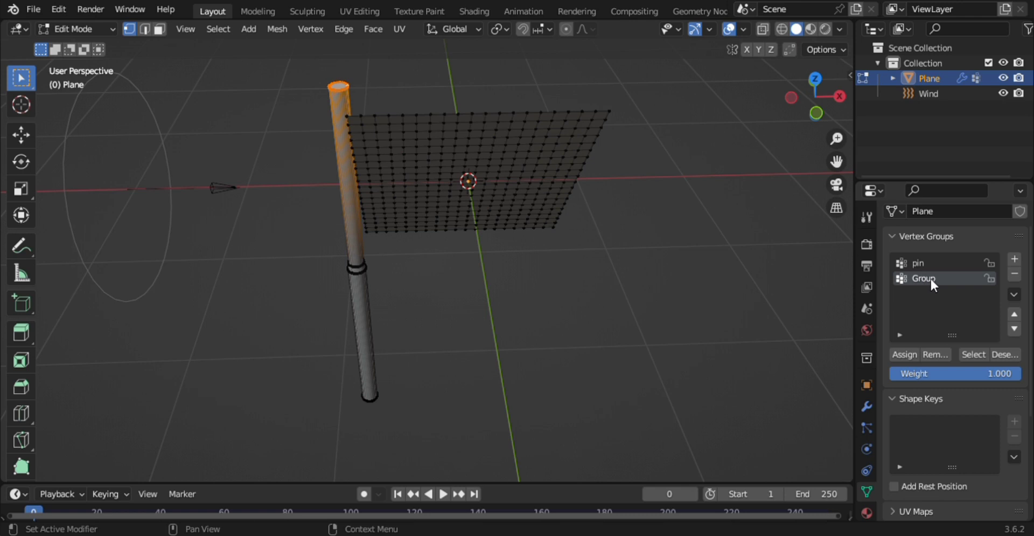
text(pin2)
- Try pin2 as the cloth's pin group, and set the pin group back to pin
click(867, 448)
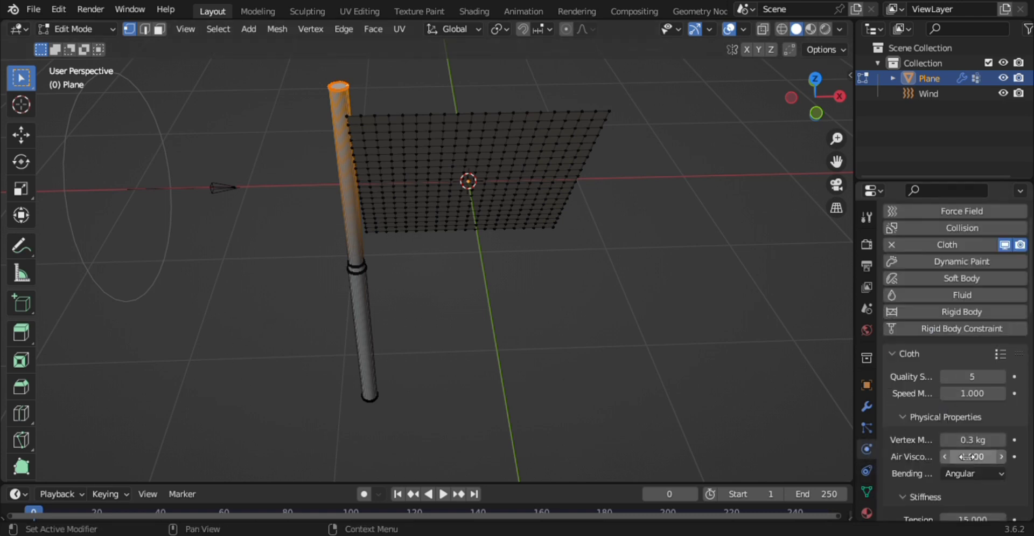
scroll(968, 447, down, 15)
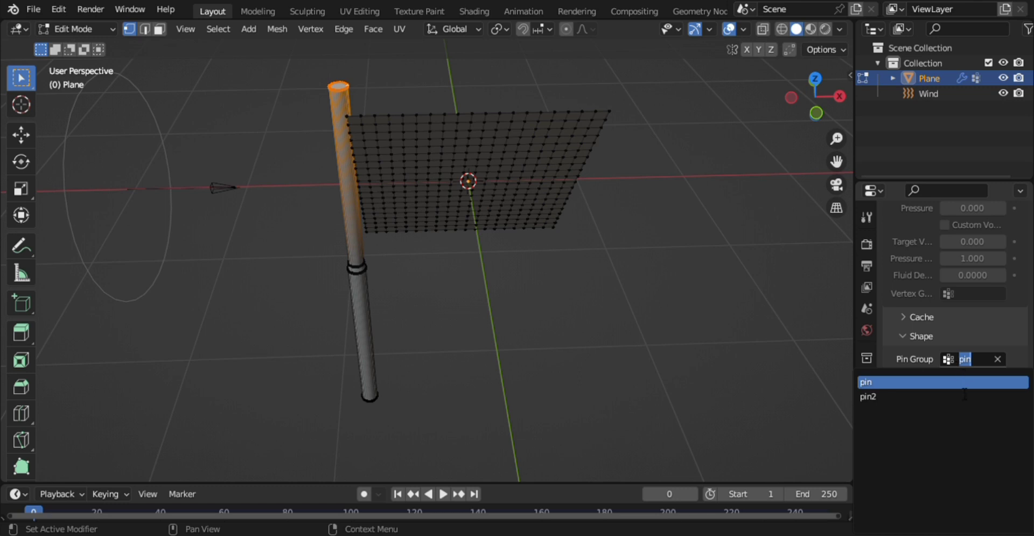
click(930, 396)
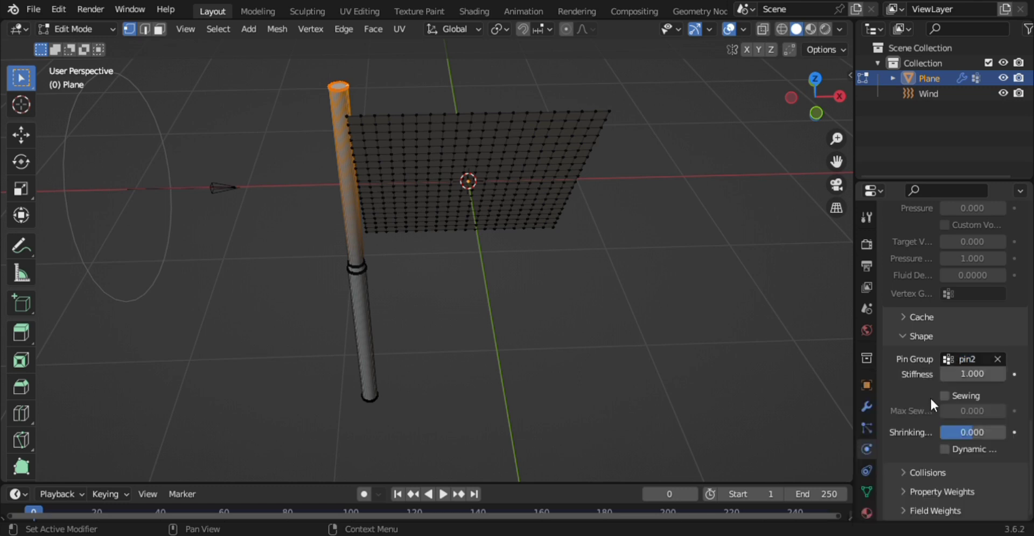
click(957, 357)
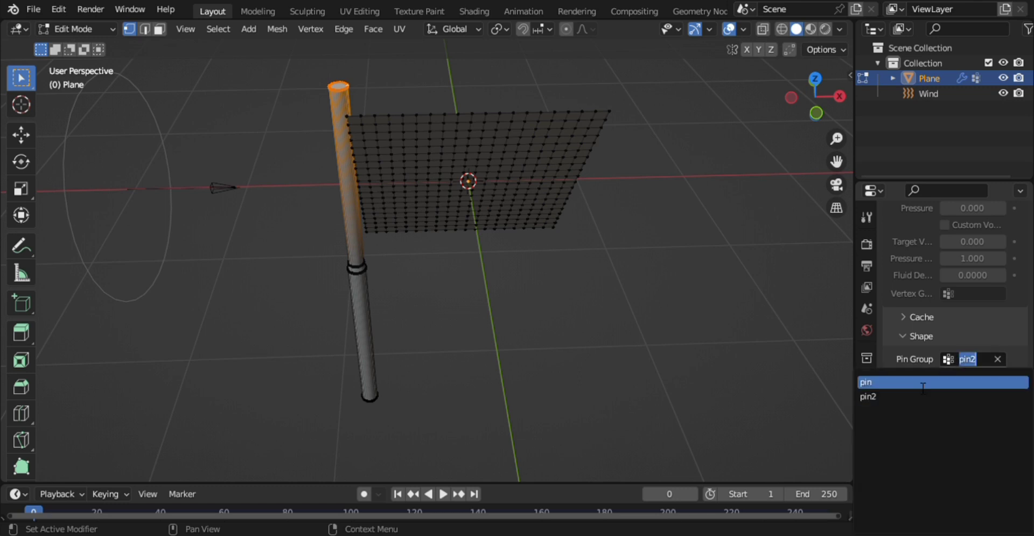
click(893, 381)
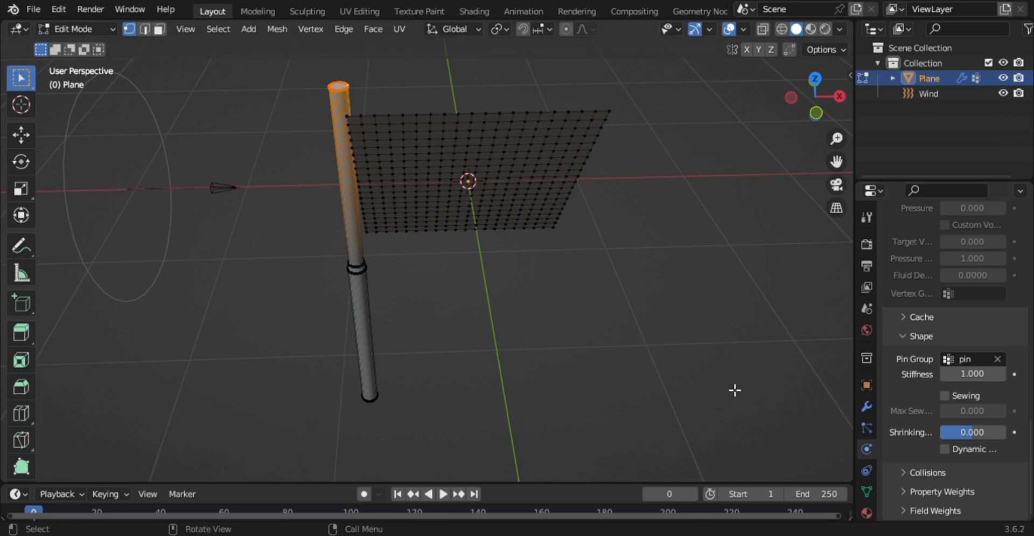
- Clear the vertex selection and select the whole pole mesh as linked geometry
click(449, 309)
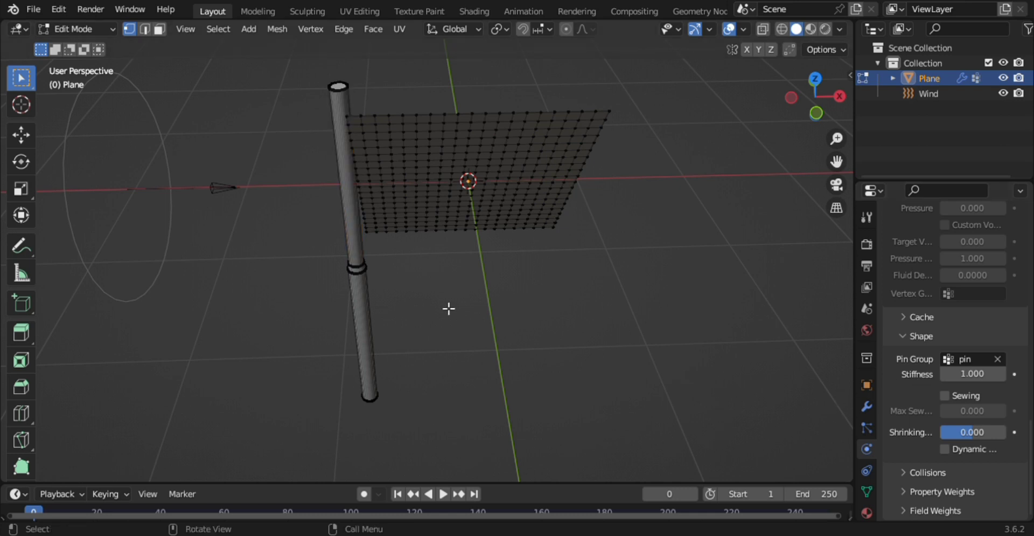
click(353, 91)
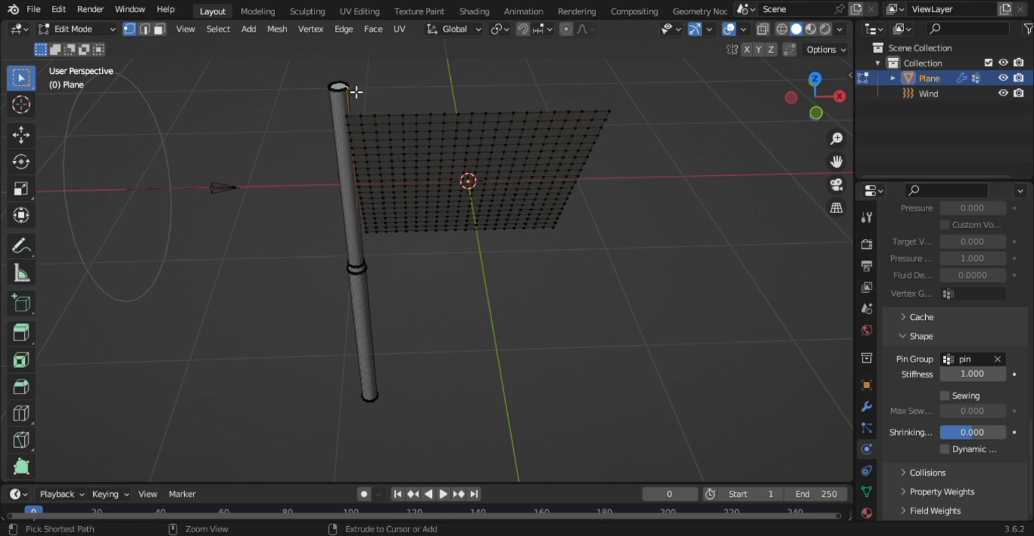
key(ctrl+l)
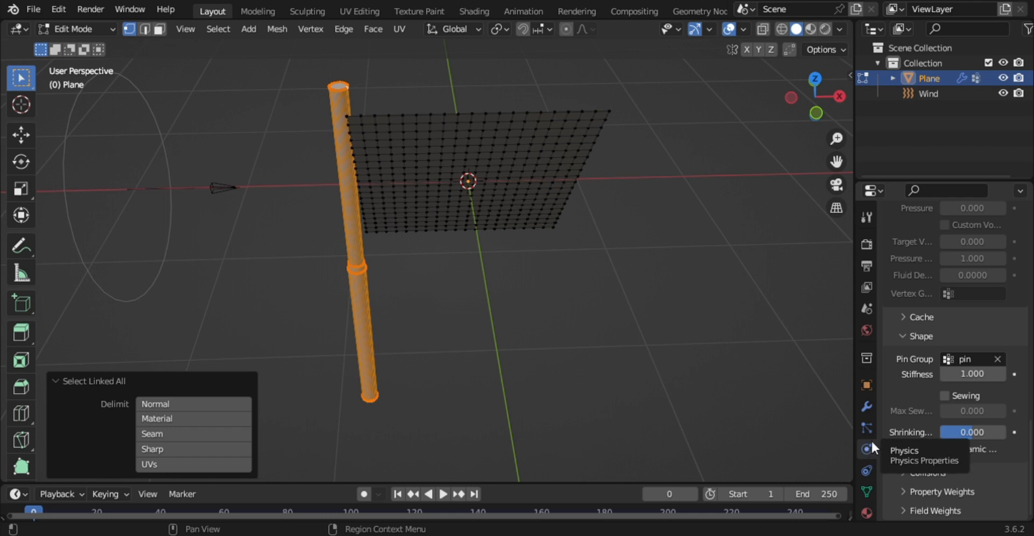
- Add rigid body physics to the cloth and pole object, and remove it again
scroll(941, 309, up, 10)
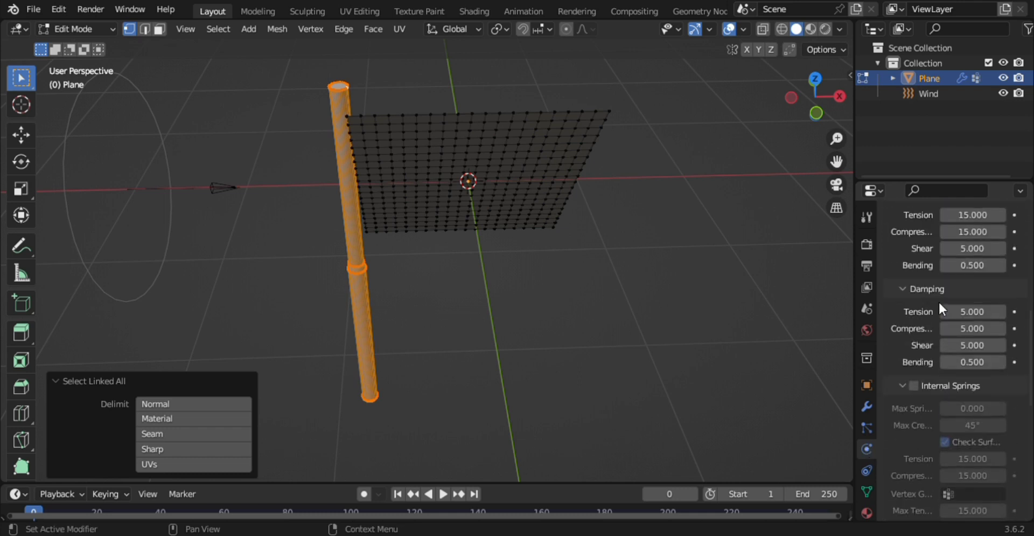
scroll(939, 300, up, 6)
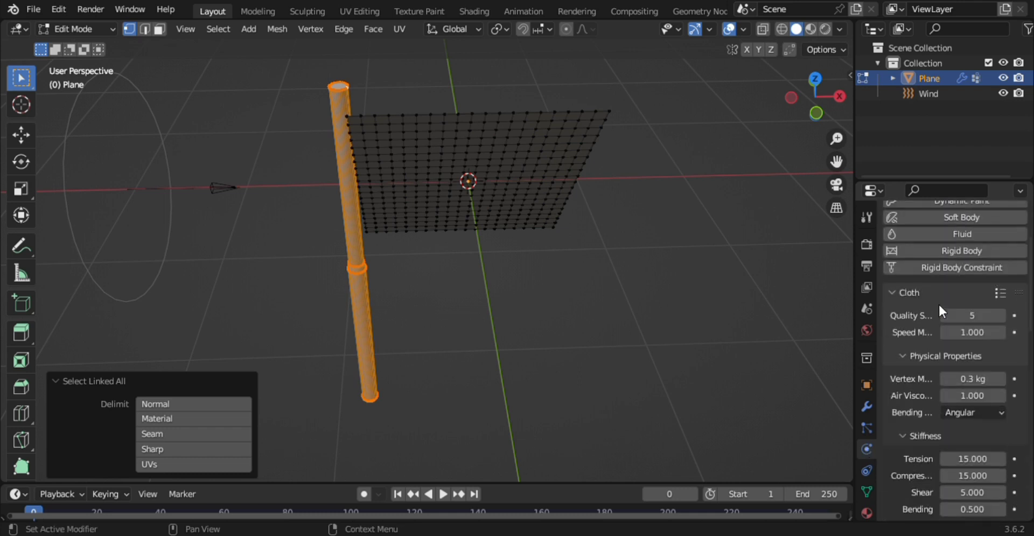
scroll(938, 312, up, 3)
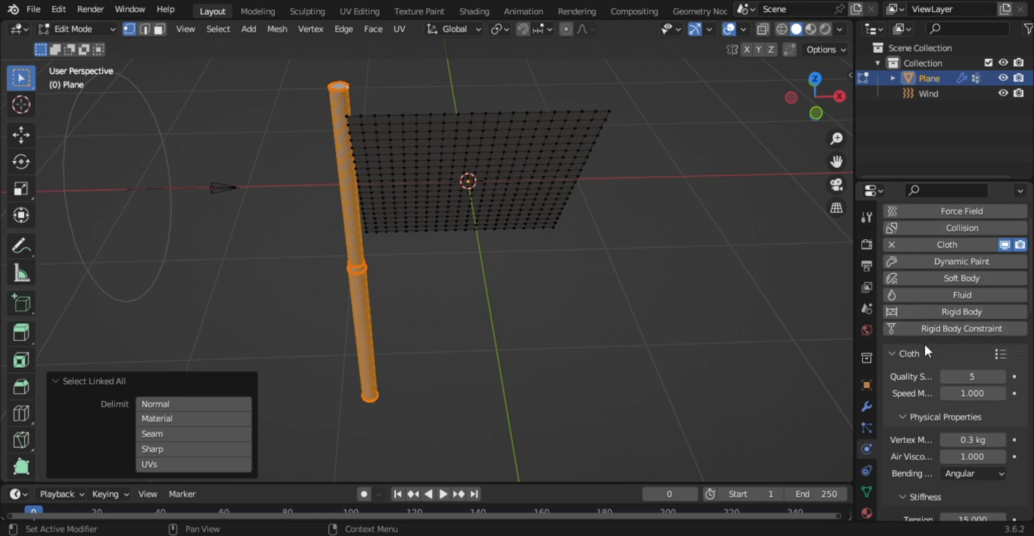
click(961, 311)
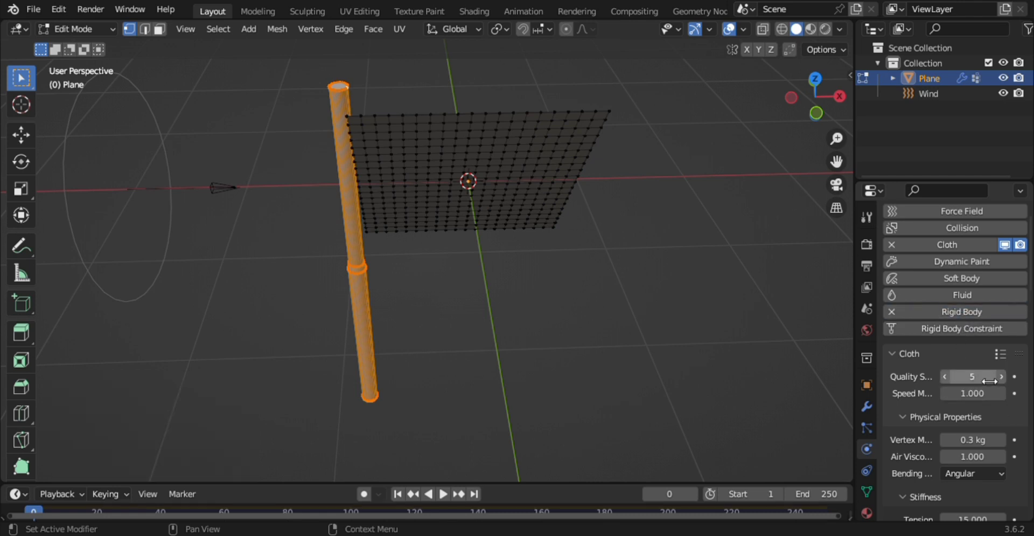
scroll(983, 397, down, 3)
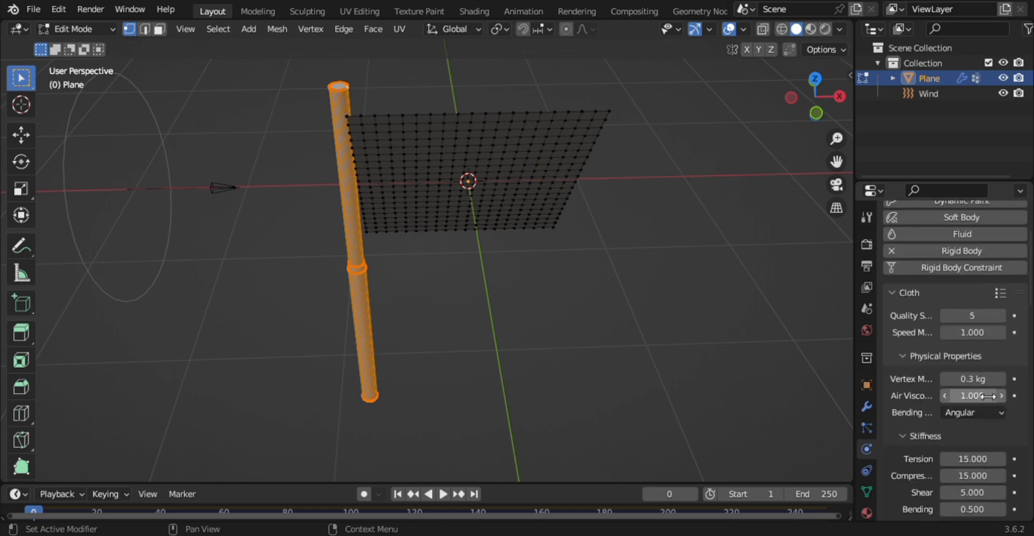
scroll(982, 402, up, 1)
scroll(978, 392, up, 4)
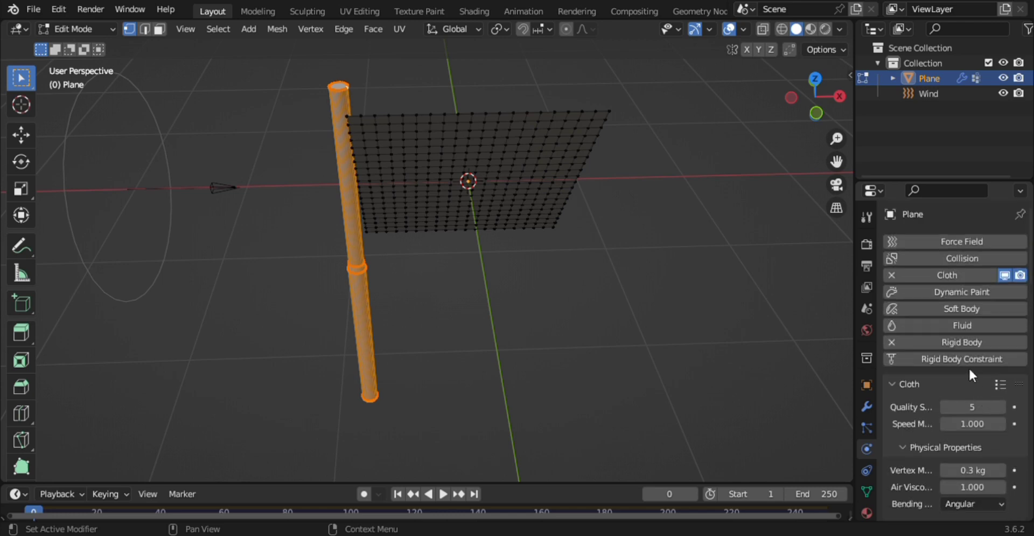
click(890, 341)
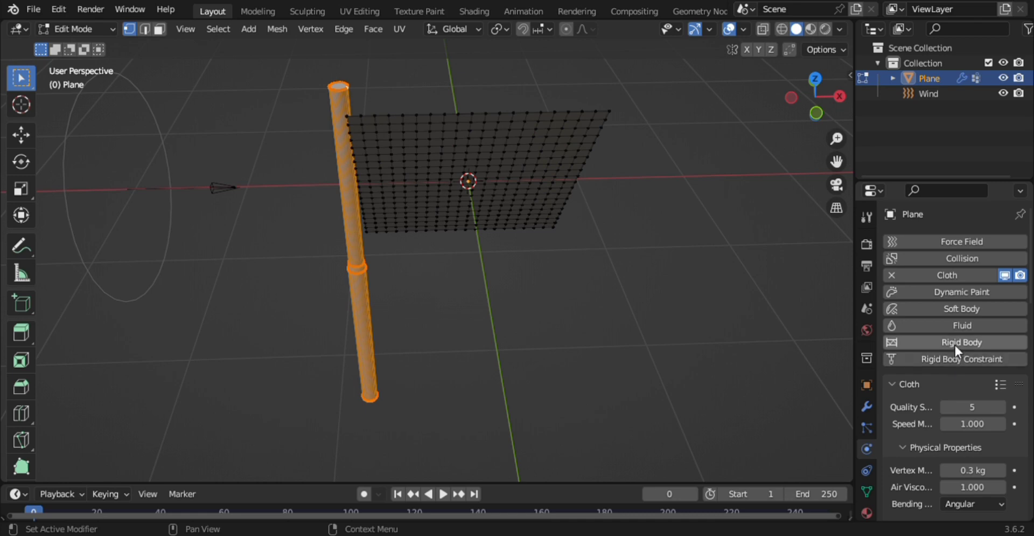
- Re-enable rigid body physics on the object as Passive and Animated, with Mesh as the collision shape
scroll(955, 444, down, 10)
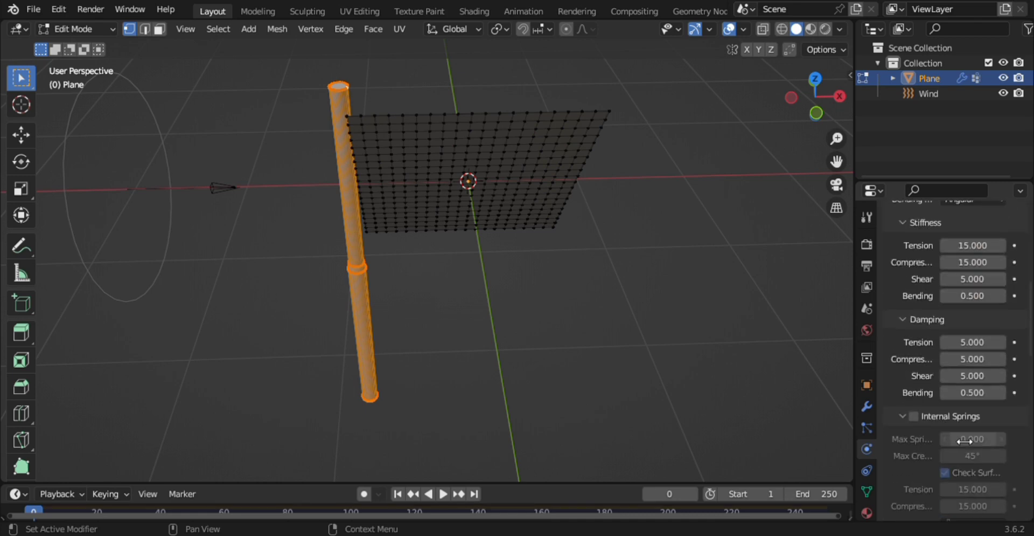
scroll(964, 440, down, 15)
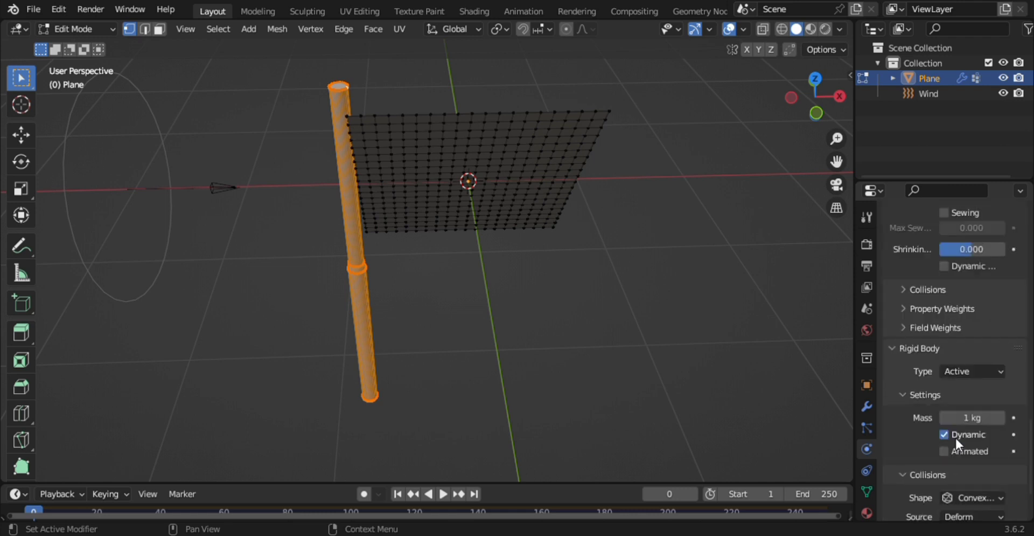
scroll(958, 443, down, 1)
click(997, 337)
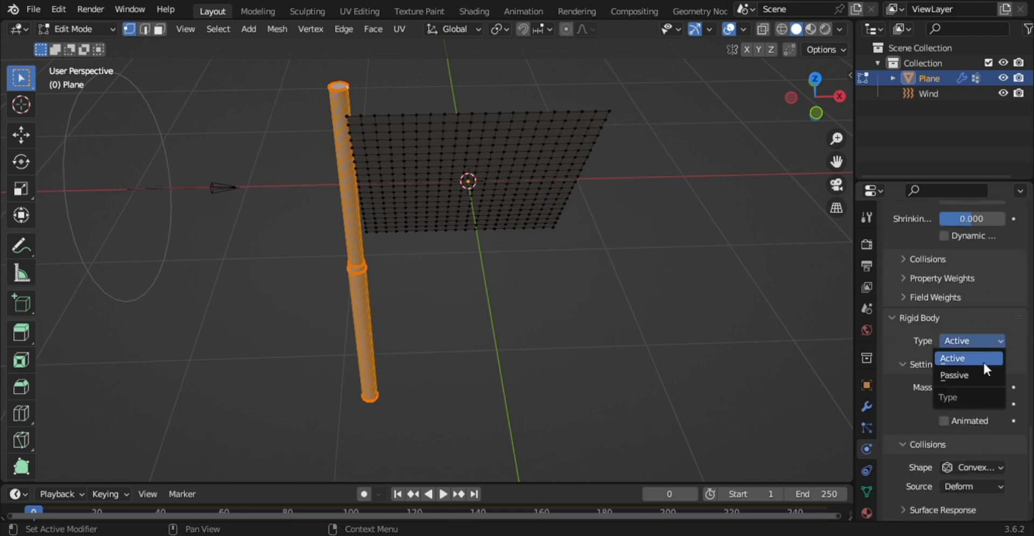
click(980, 372)
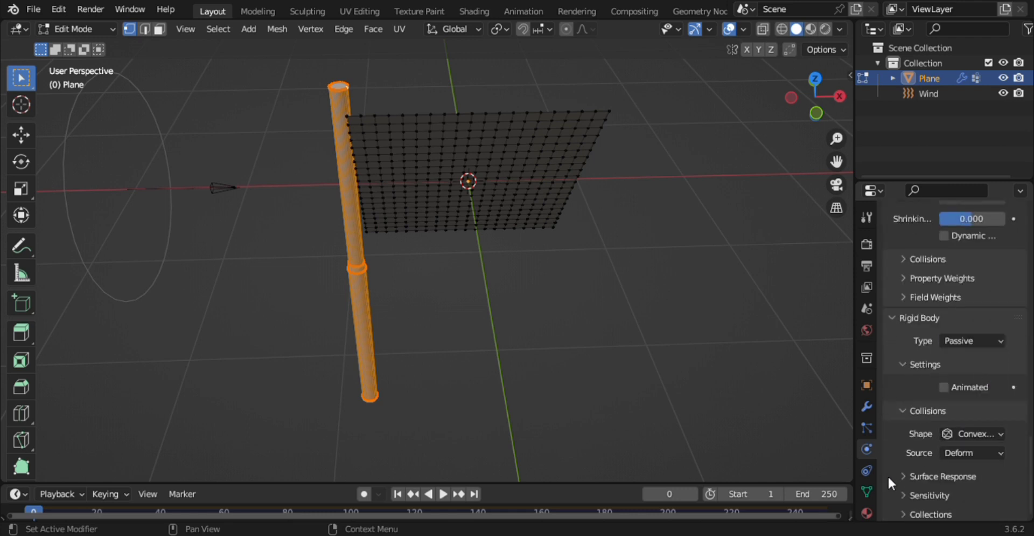
click(975, 433)
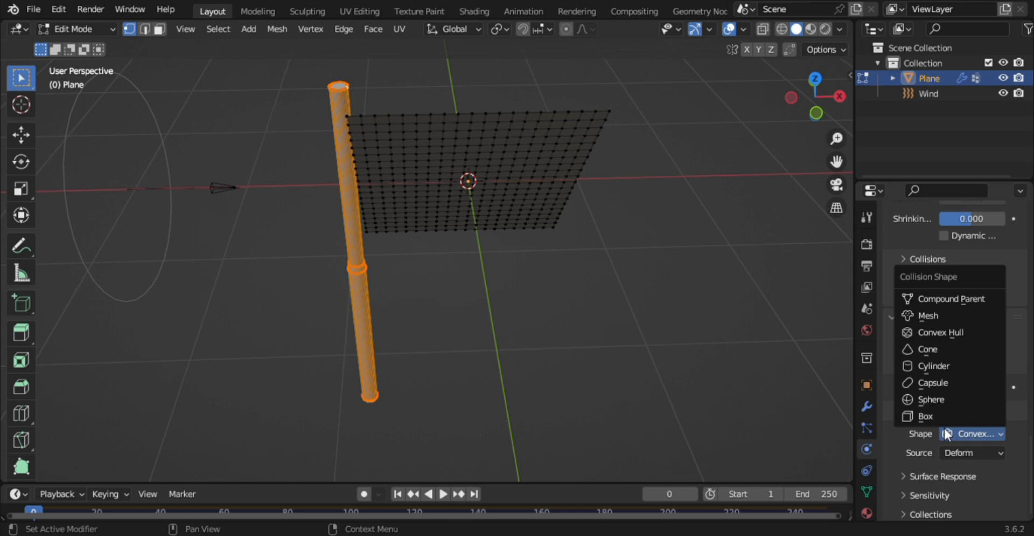
click(950, 316)
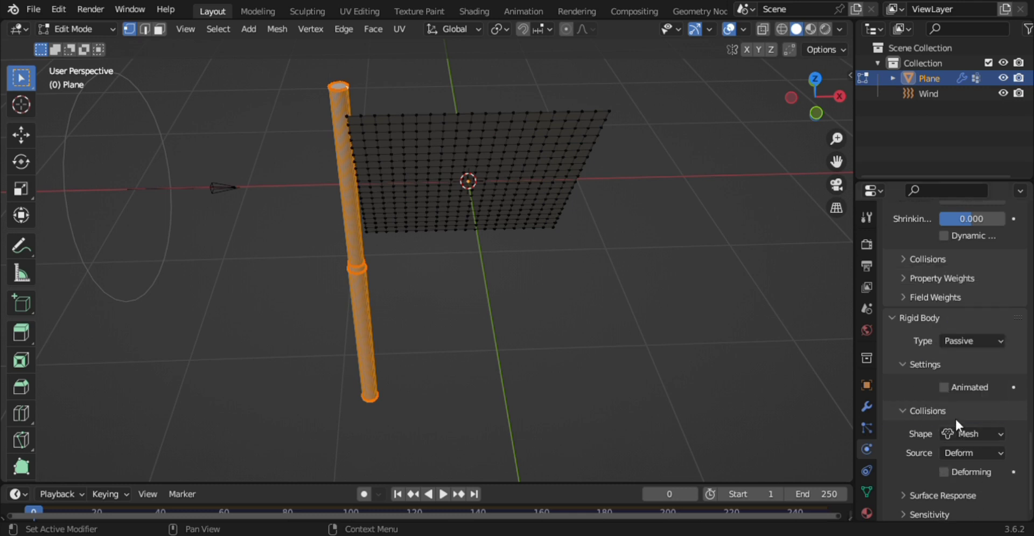
scroll(956, 415, down, 1)
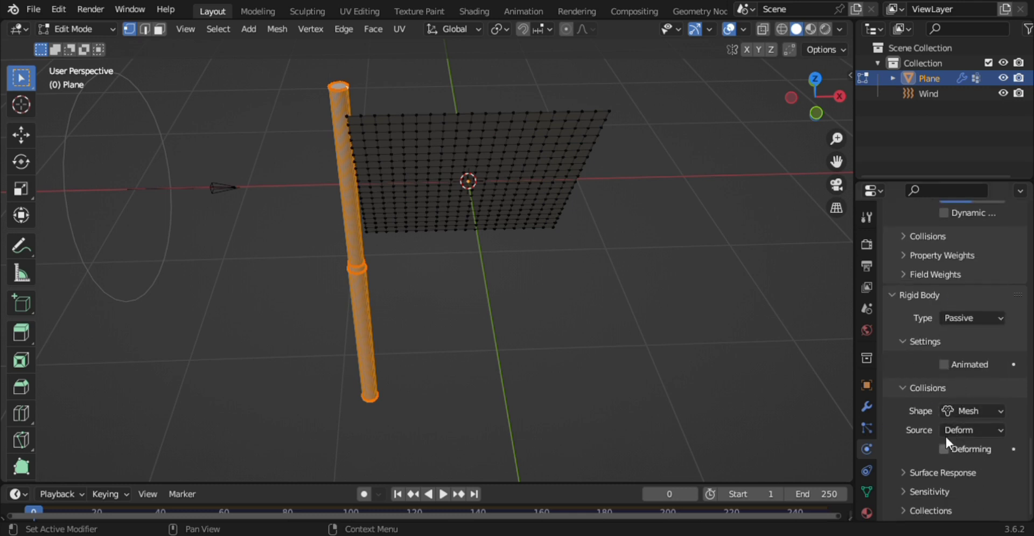
click(946, 363)
- Deselect the pole vertices, play the simulation in Edit Mode, stop it and return to frame 0
click(768, 435)
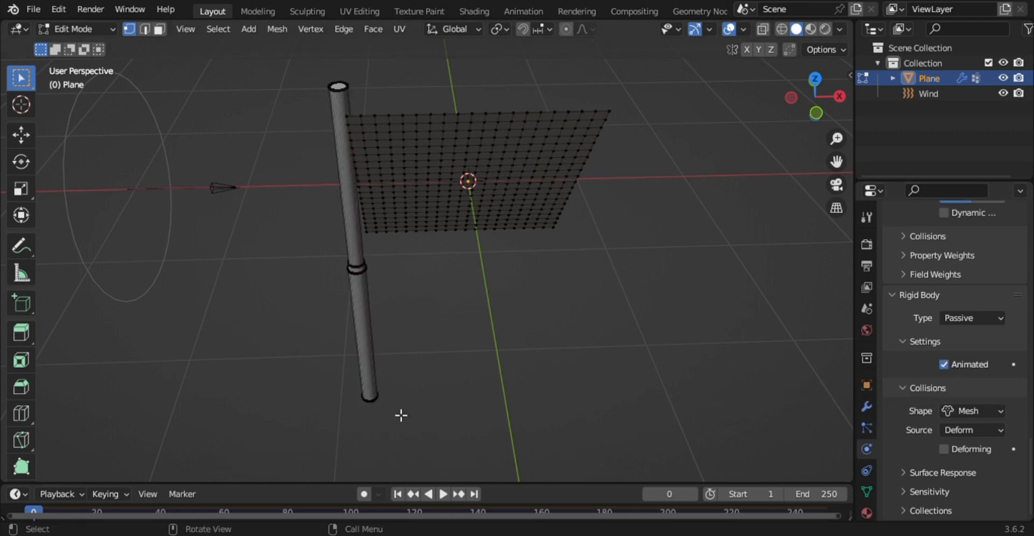
key(space)
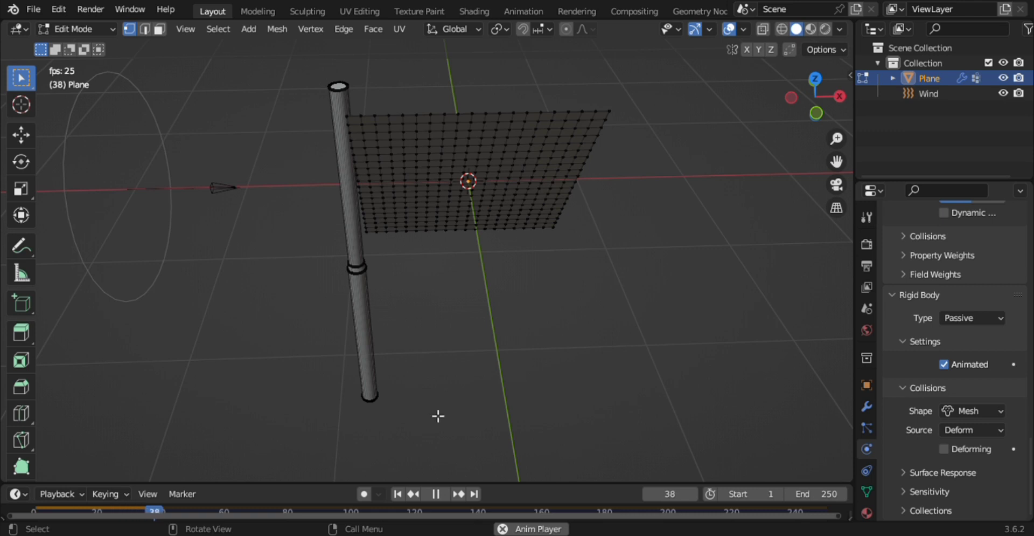
key(space)
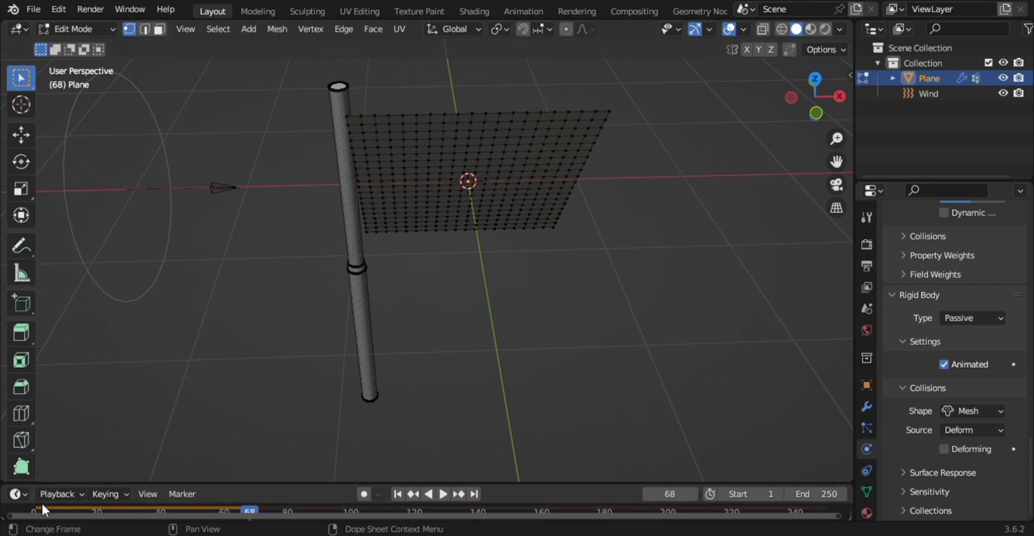
drag(35, 511, 24, 509)
- Return to Object Mode, deselect the flag object, play the simulation, stop it and go back to frame 0
key(Tab)
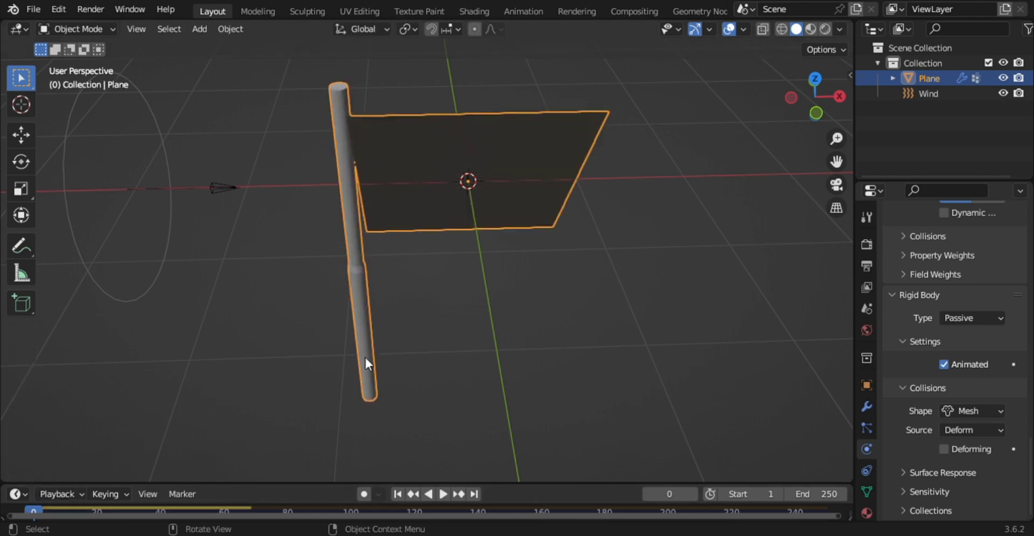
click(554, 360)
key(space)
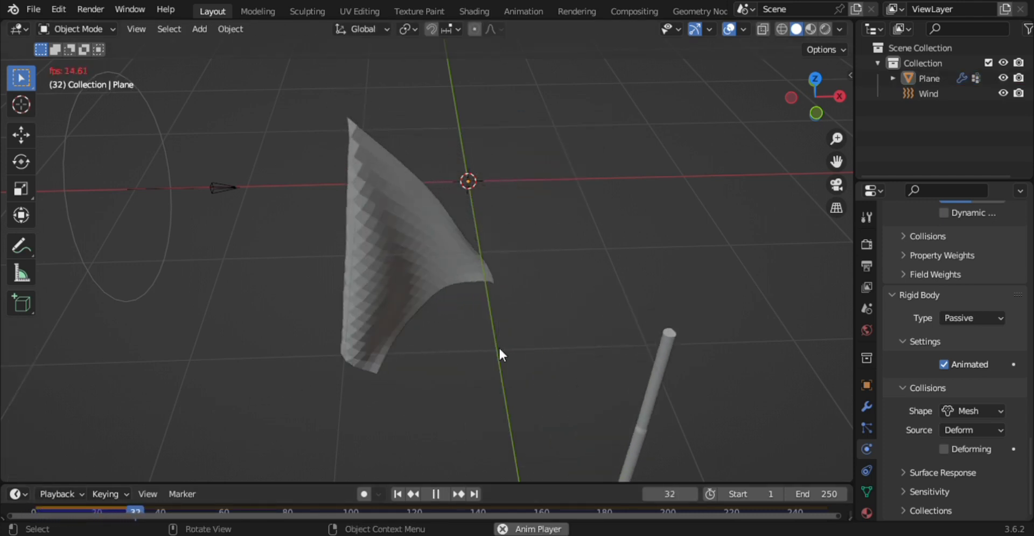
scroll(483, 359, down, 4)
key(space)
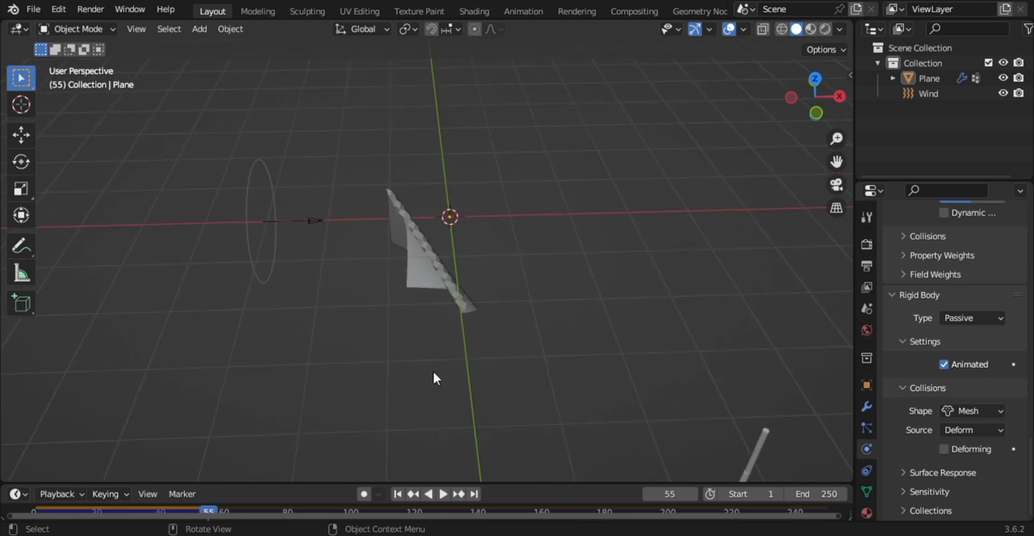
click(34, 509)
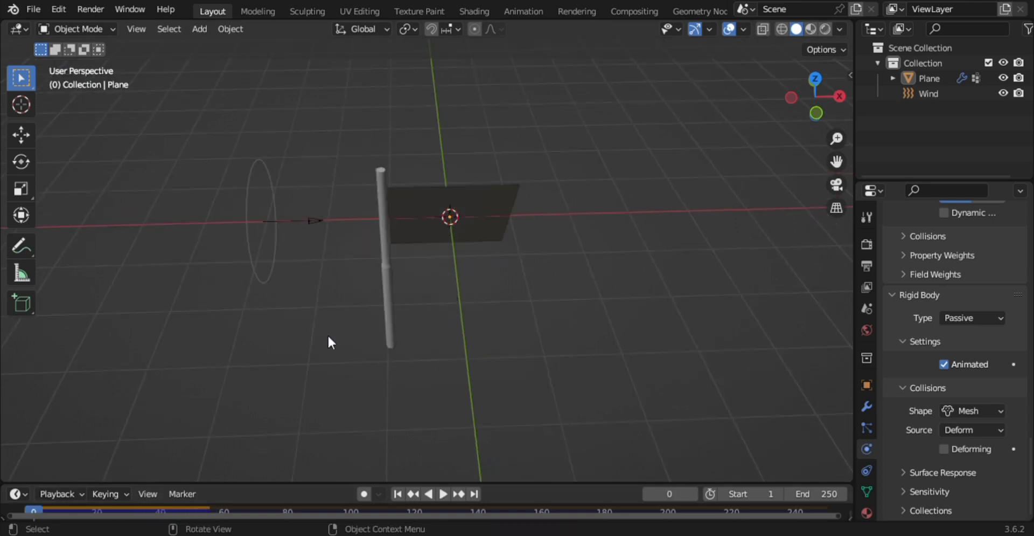
- Select the combined flag and pole object and apply its scale
click(387, 299)
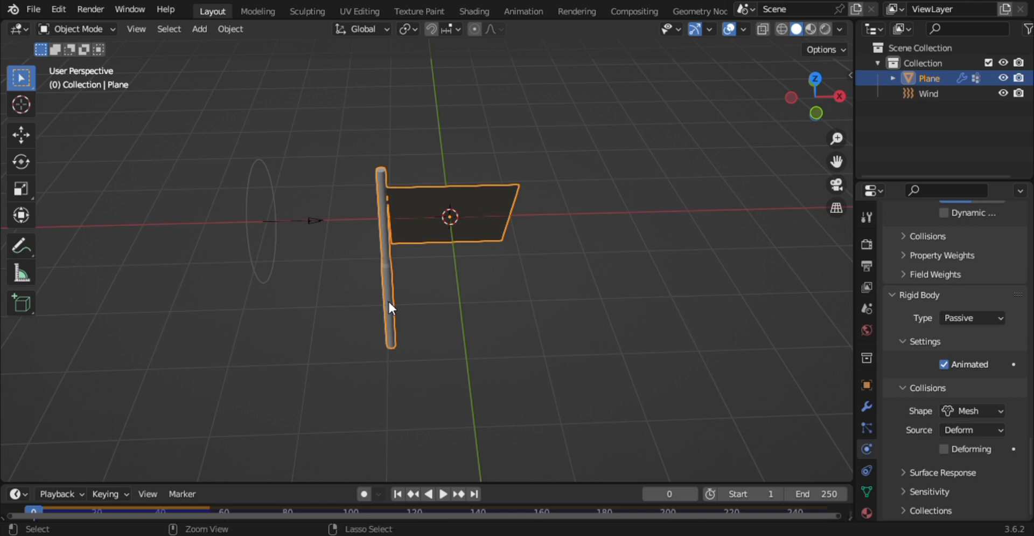
key(ctrl+a)
click(381, 303)
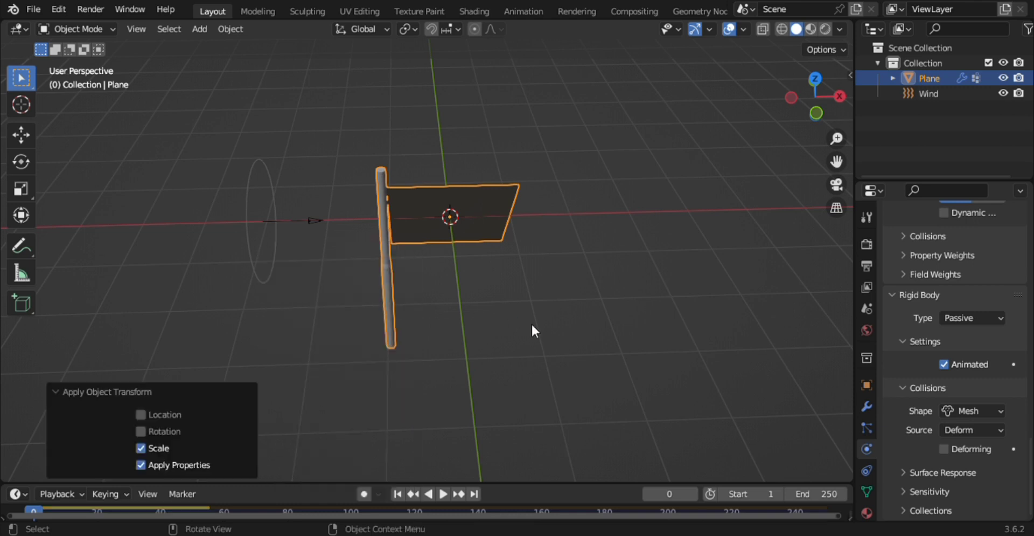
- Test the simulation with the applied scale and the object deselected, stop playback and rewind to frame 0
click(445, 401)
key(space)
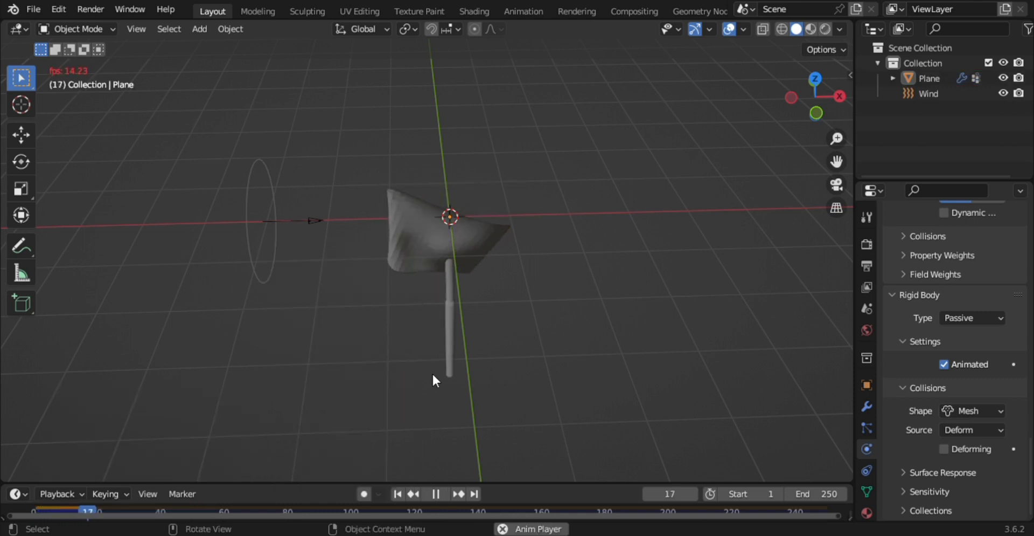
key(space)
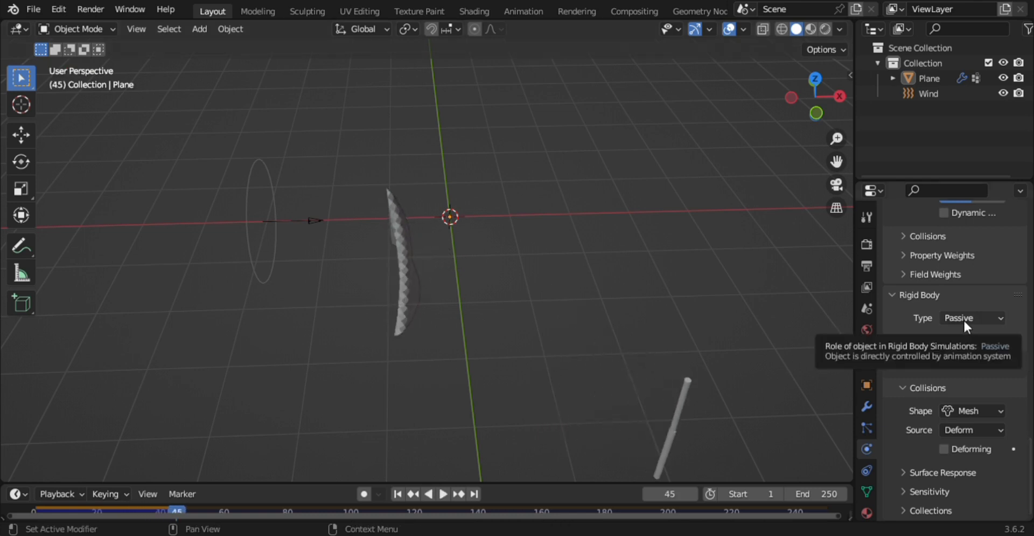
click(30, 506)
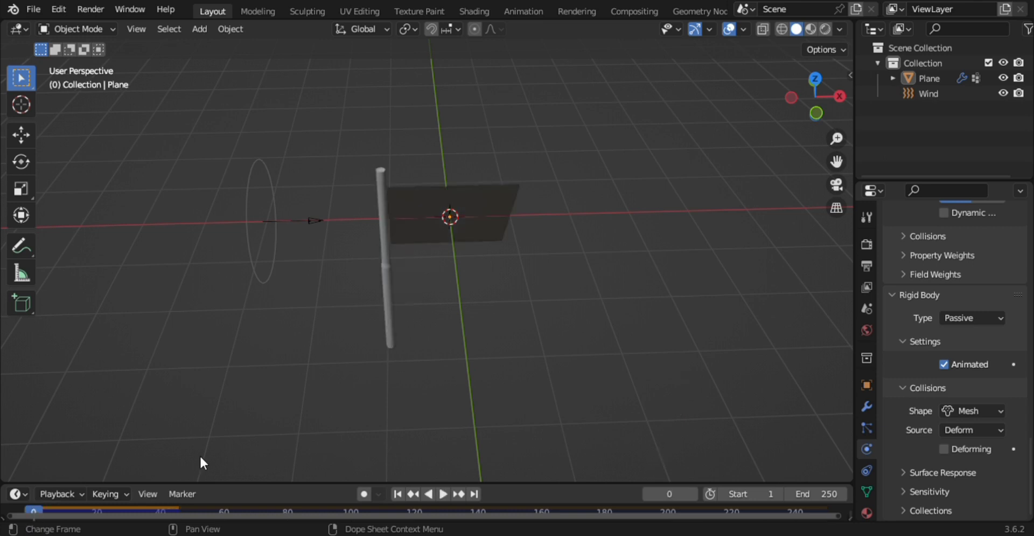
- Choose Passive again as the flag and pole object's rigid body type, then deselect it and replay the simulation
click(390, 324)
click(982, 313)
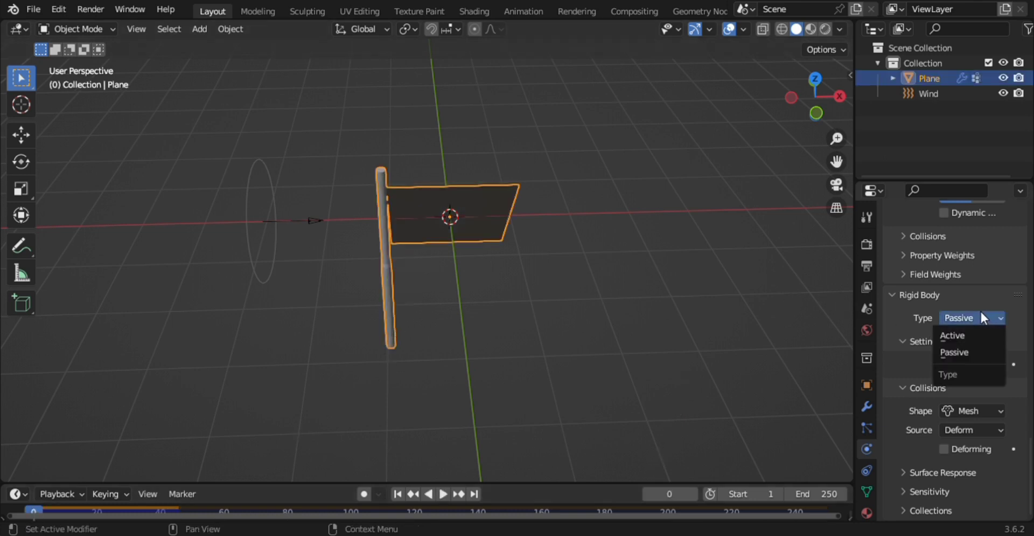
click(965, 351)
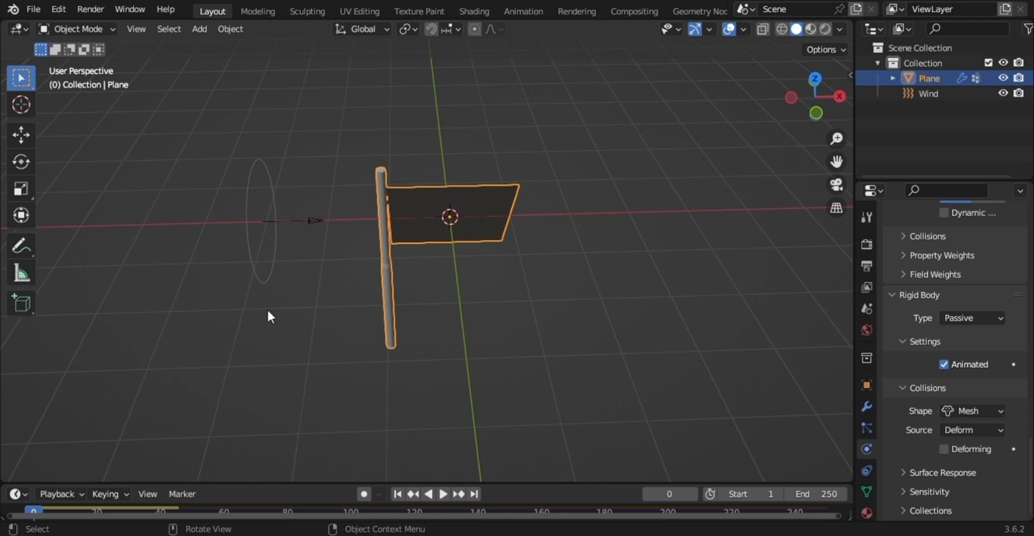
click(264, 371)
key(space)
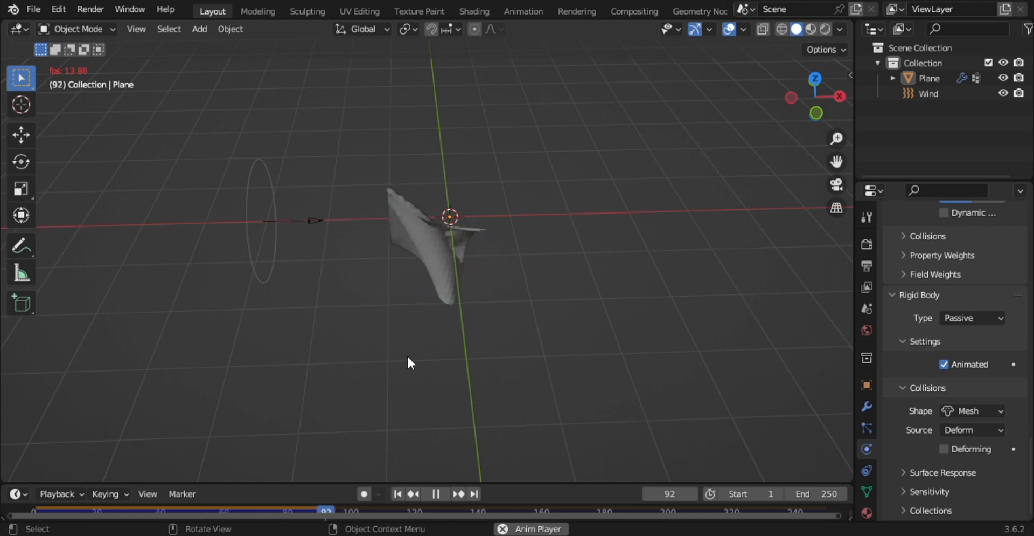
key(space)
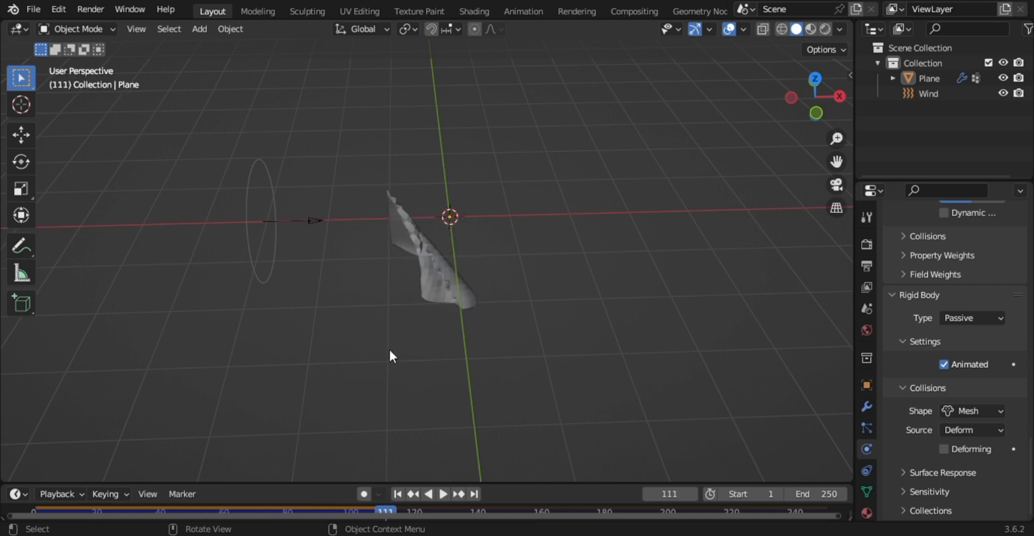